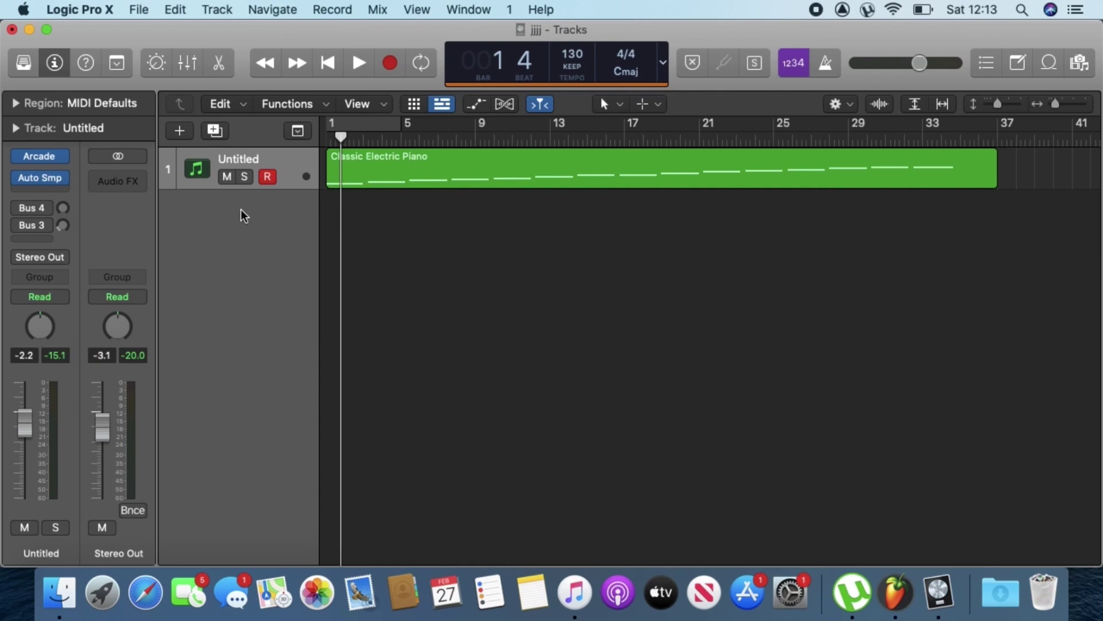
Load the stereo Auto Sampler effect on the Arcade track and close the Arcade instrument window.
mouse_move(54, 164)
left_click(53, 161)
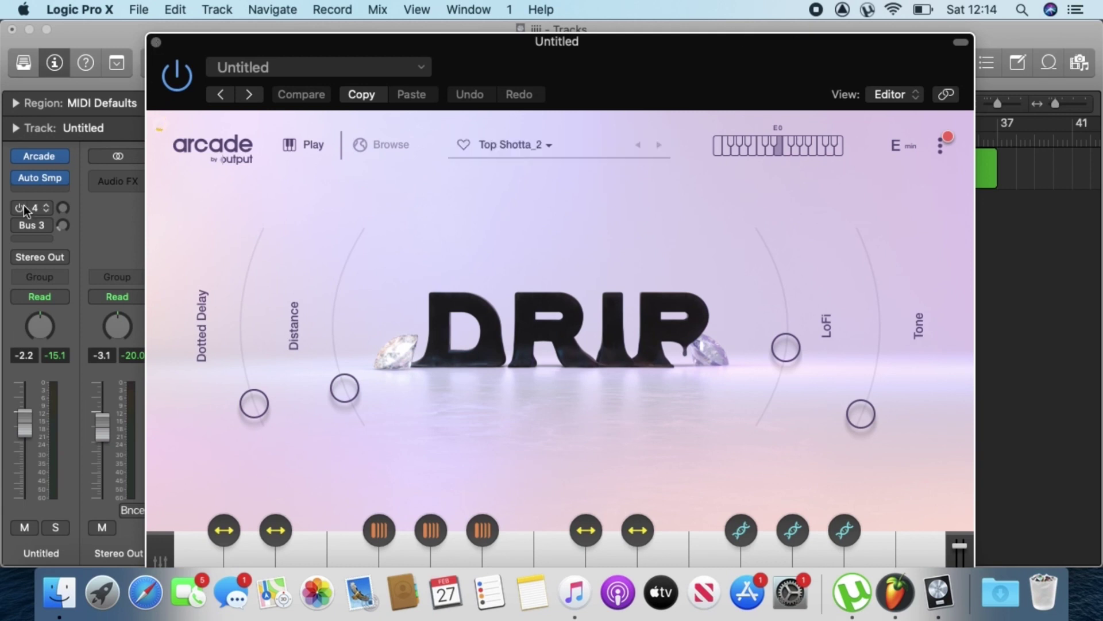
mouse_move(46, 181)
left_click(62, 179)
mouse_move(137, 445)
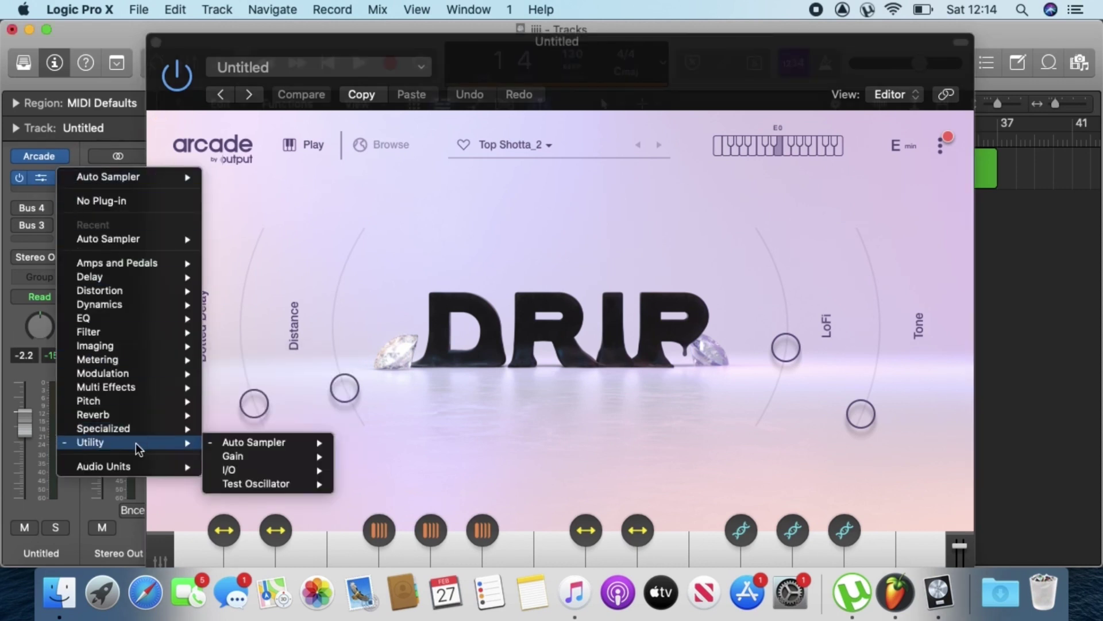
mouse_move(261, 446)
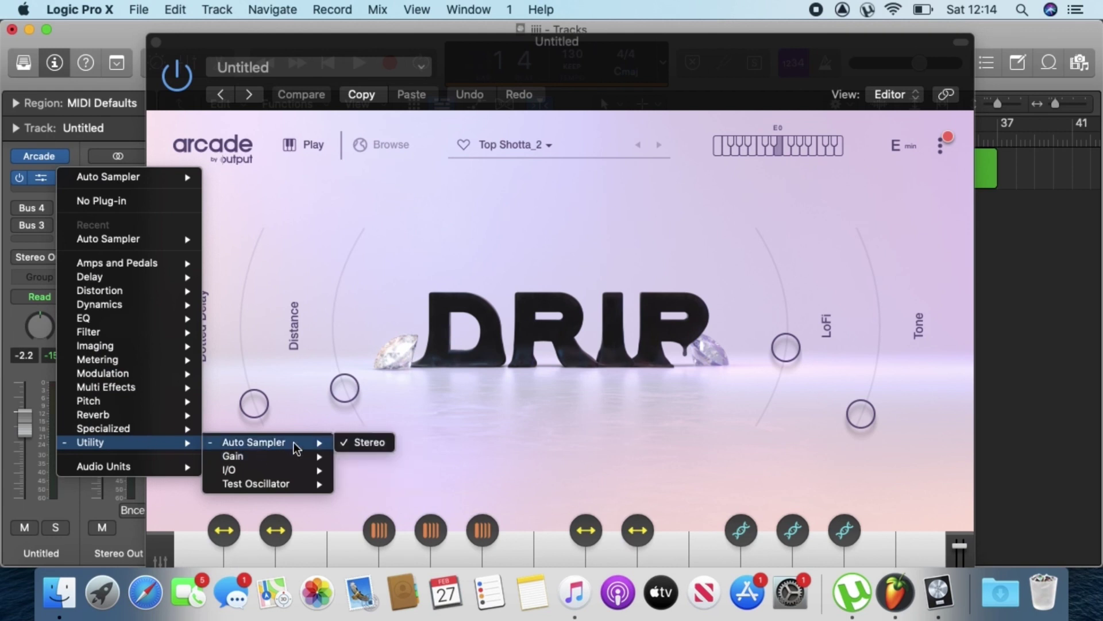
left_click(364, 442)
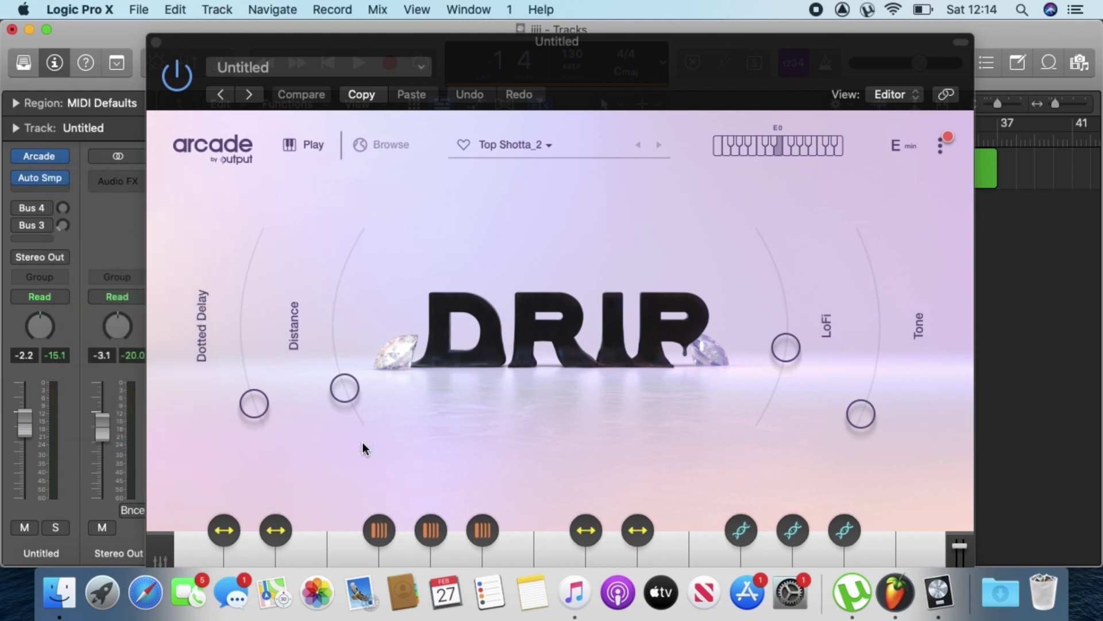
left_click(156, 42)
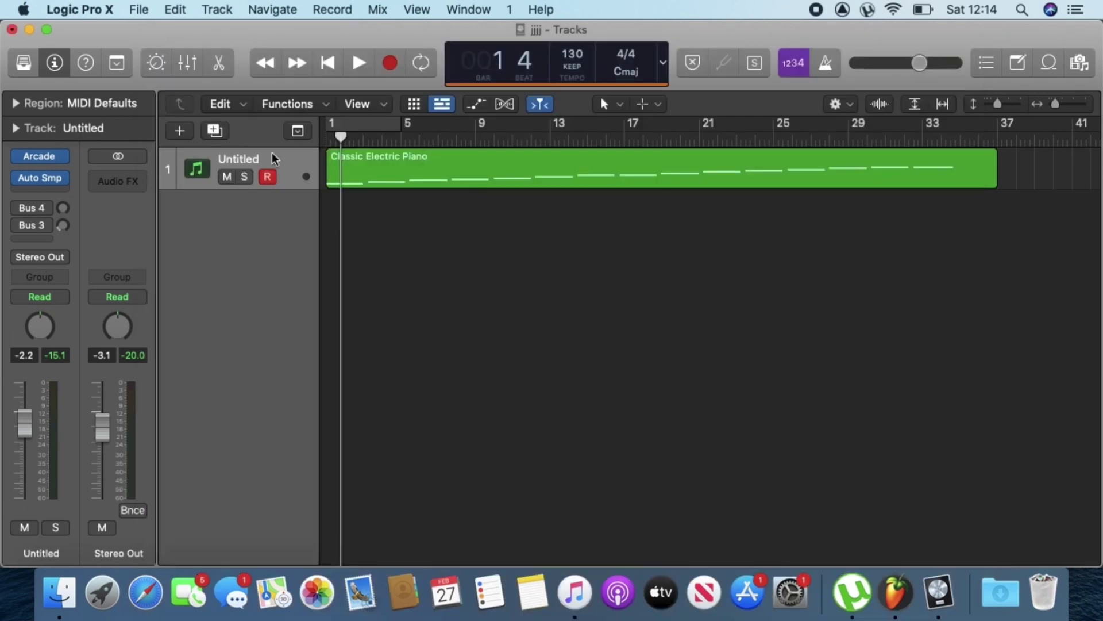
Open the Auto Sampler and extend its sample note range to run from G0 to B4.
left_click(43, 180)
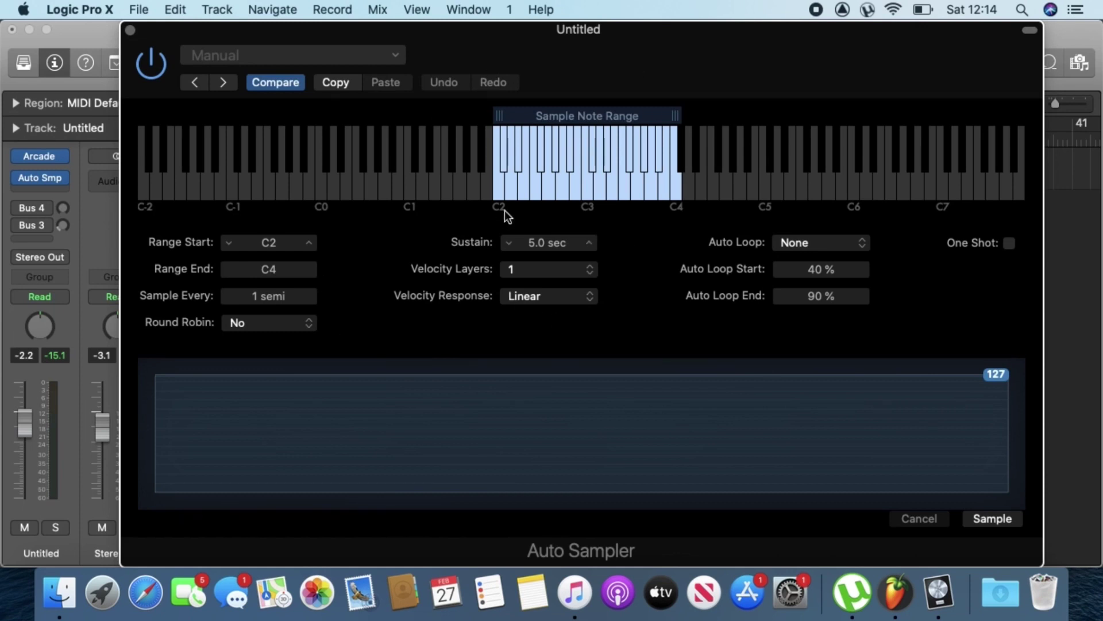
left_click_drag(497, 118, 375, 117)
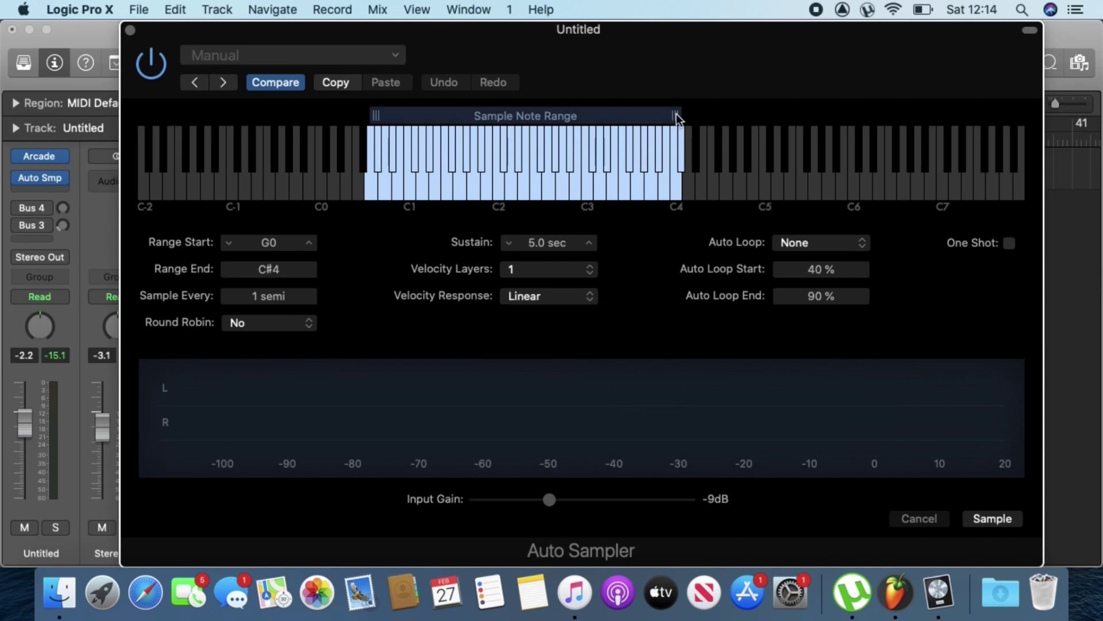
left_click_drag(674, 115, 757, 118)
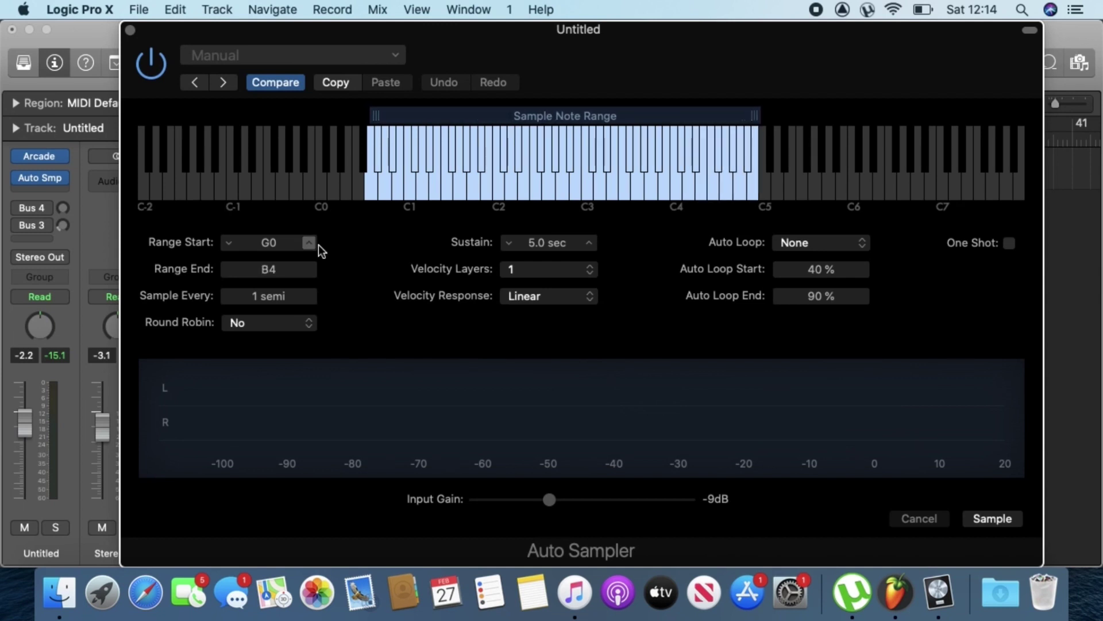
Audition the C2 and C4 keys and set the sample note range to C2 through C4.
left_click(497, 191)
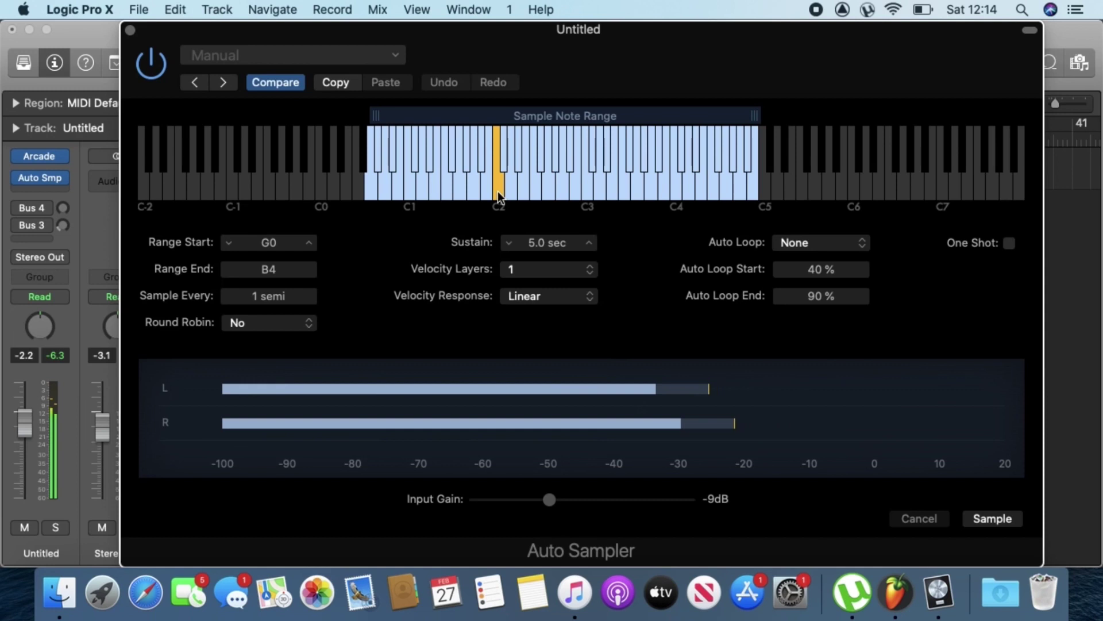
left_click_drag(376, 115, 509, 122)
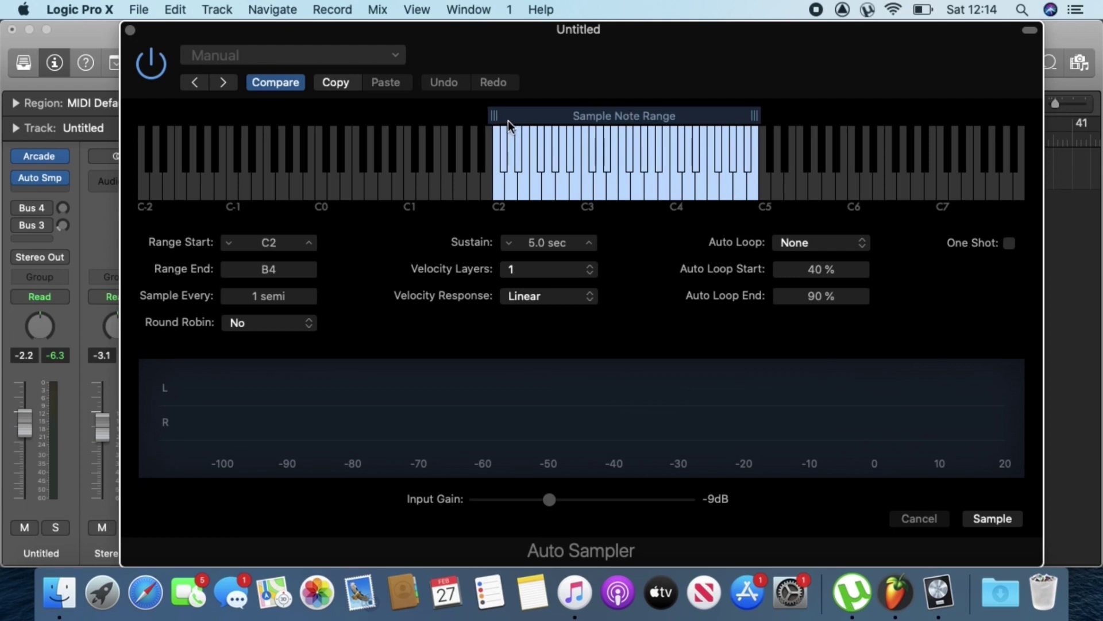
left_click(680, 194)
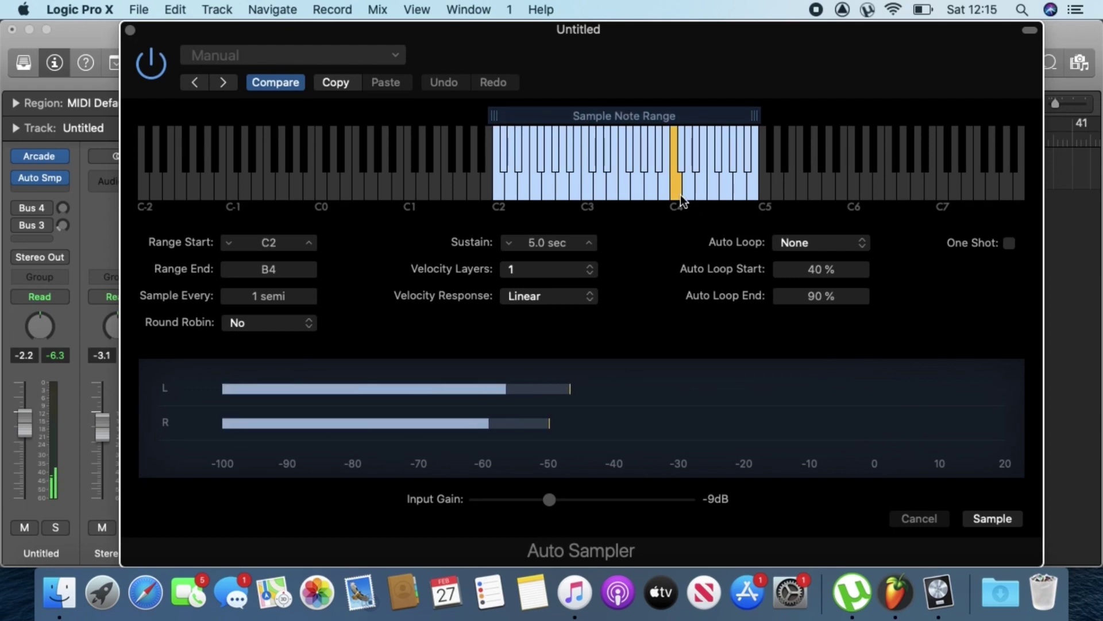
left_click(681, 194)
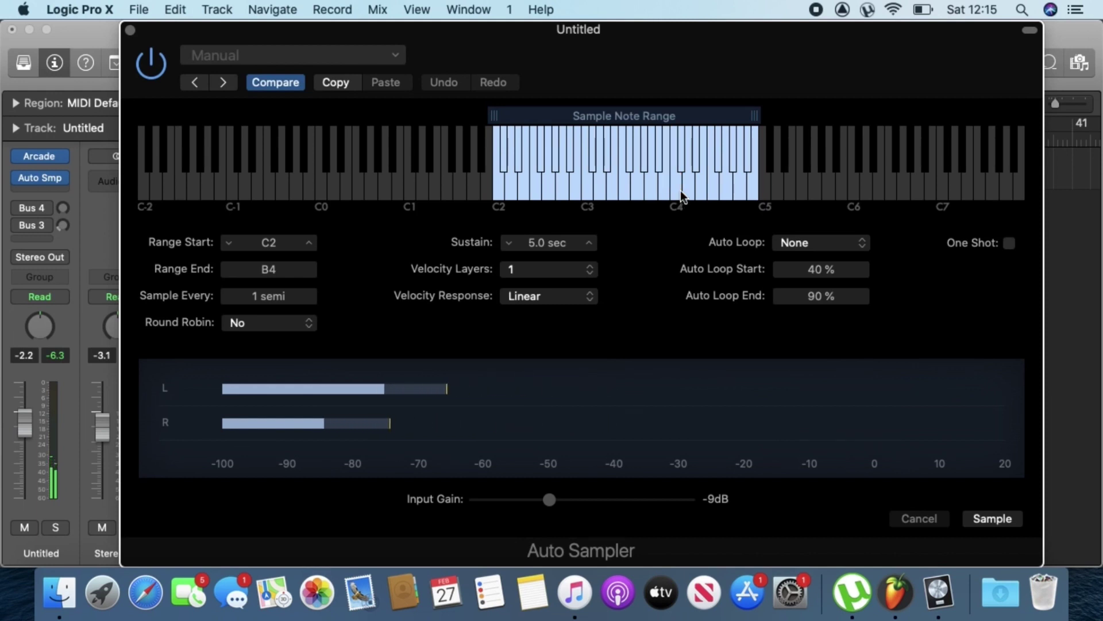
left_click_drag(757, 118, 677, 120)
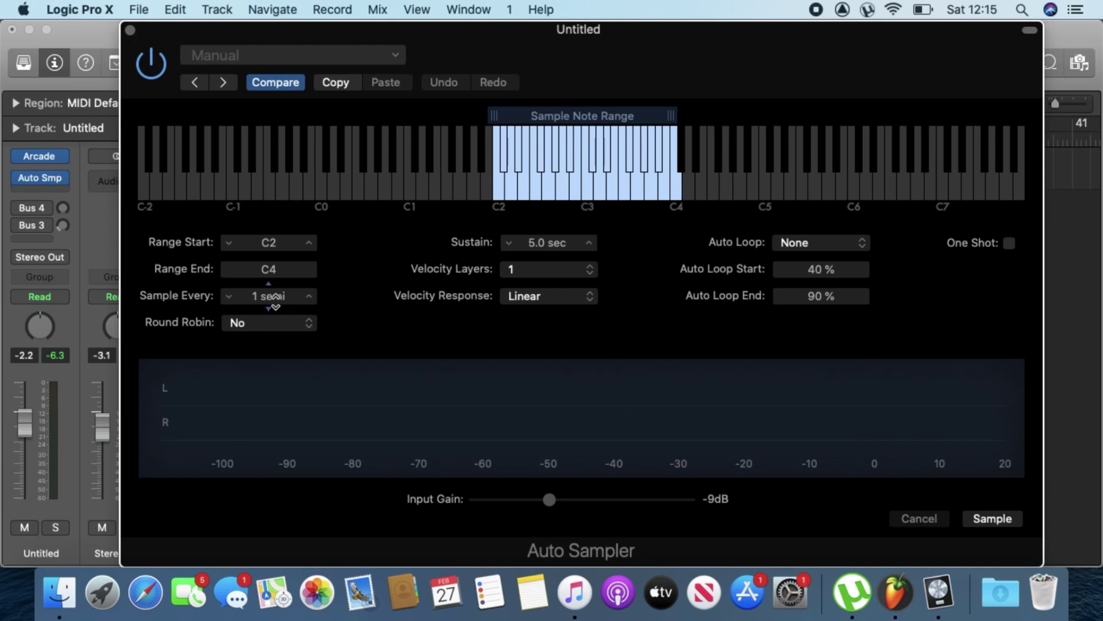
Try sampling intervals of 7, 8 and 6 semitones, and set Sample Every back to 1 semitone.
left_click_drag(275, 297, 257, 303)
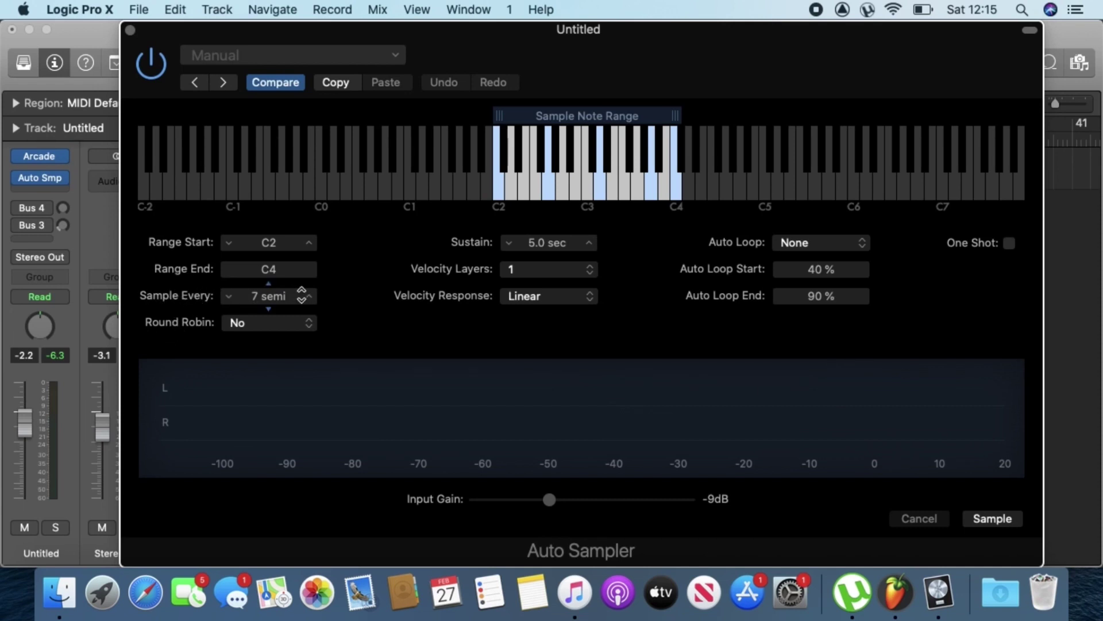
left_click(309, 296)
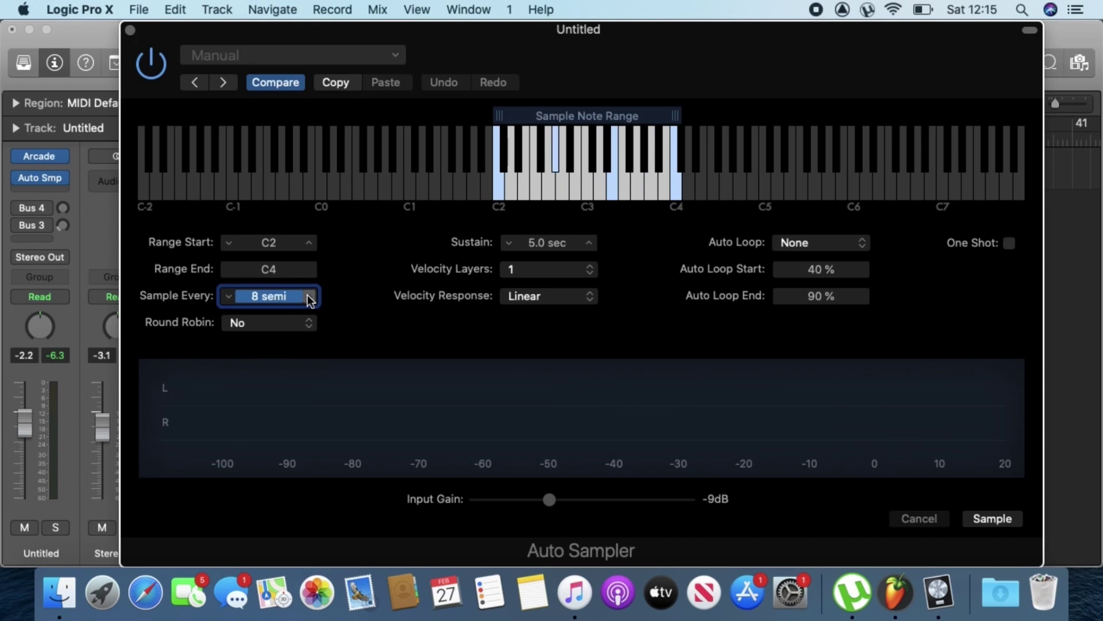
left_click(228, 296)
left_click(228, 296)
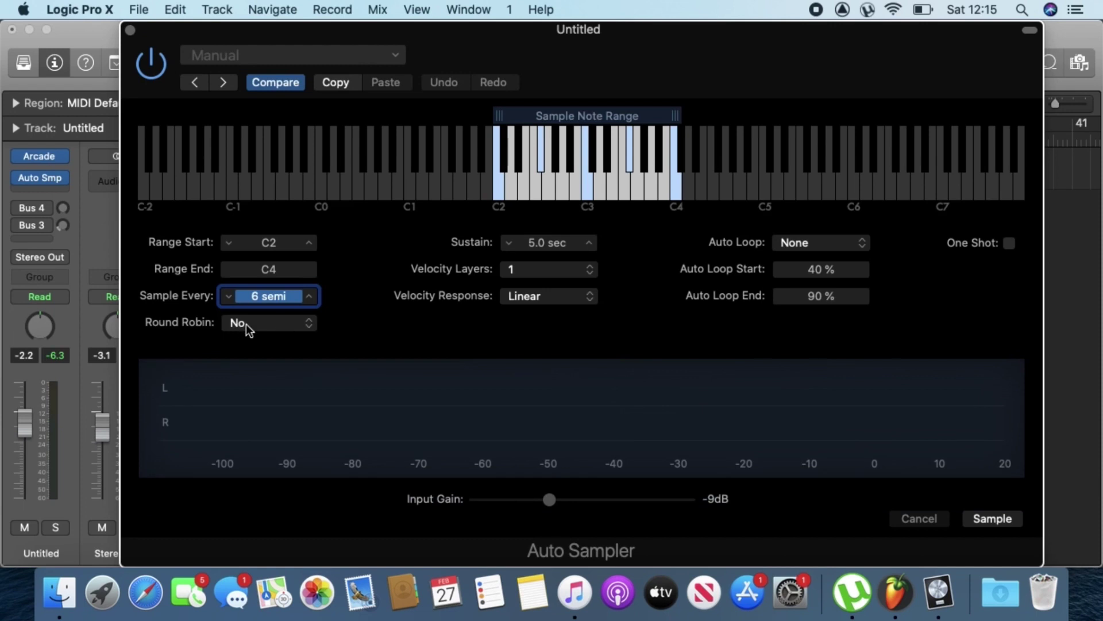
type("1")
key("Return")
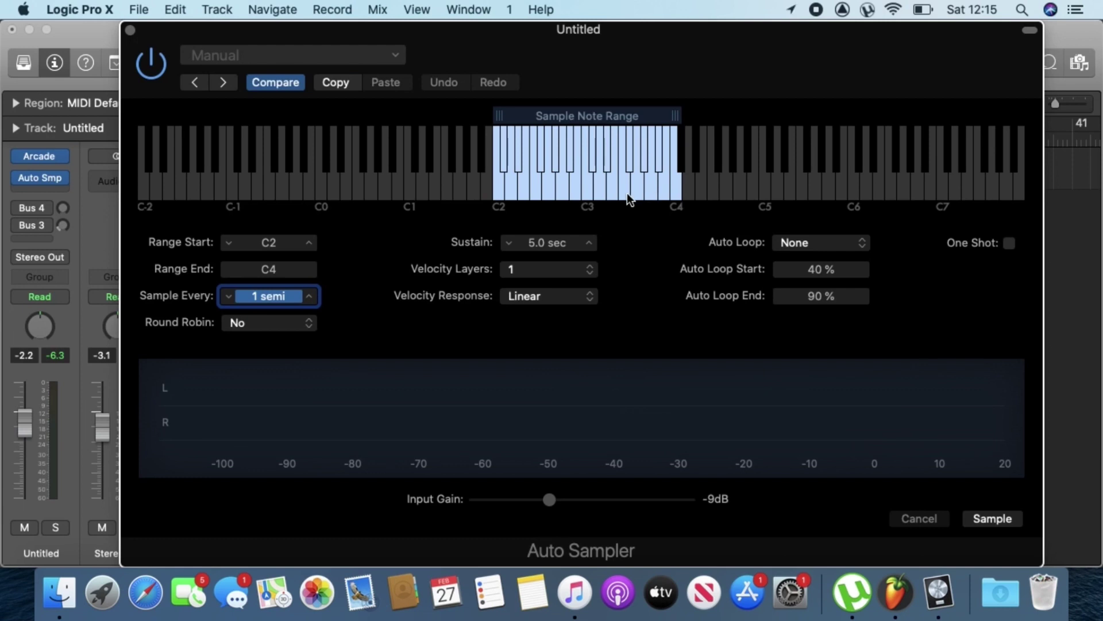
Try a sustain time of 10 seconds, and set Sustain back to 5 seconds.
mouse_move(561, 275)
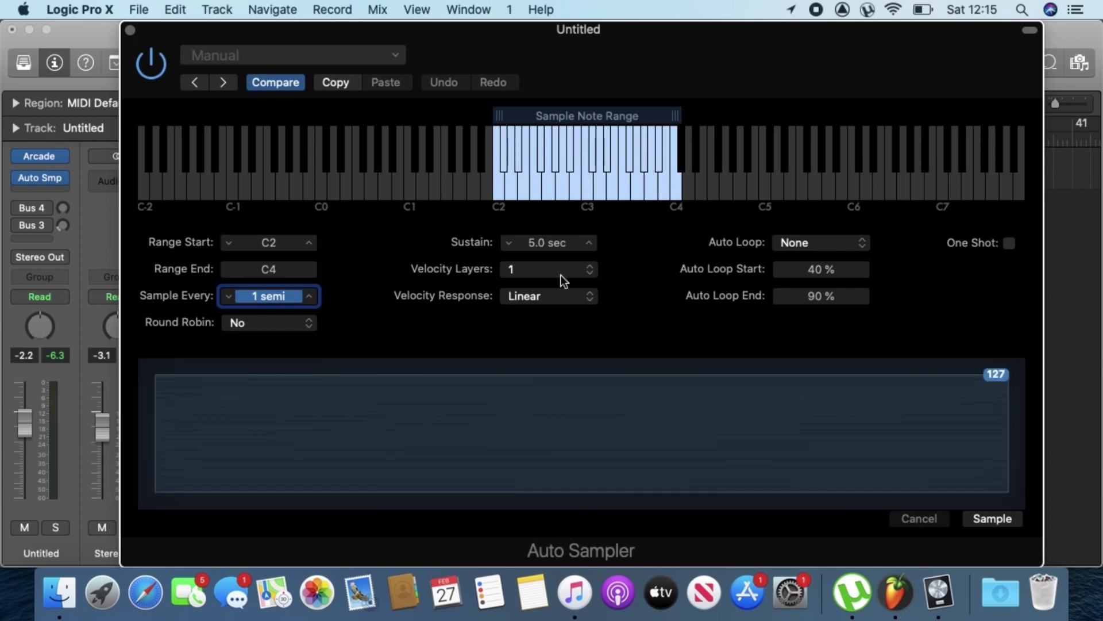
double_click(560, 244)
type("10")
key("Return")
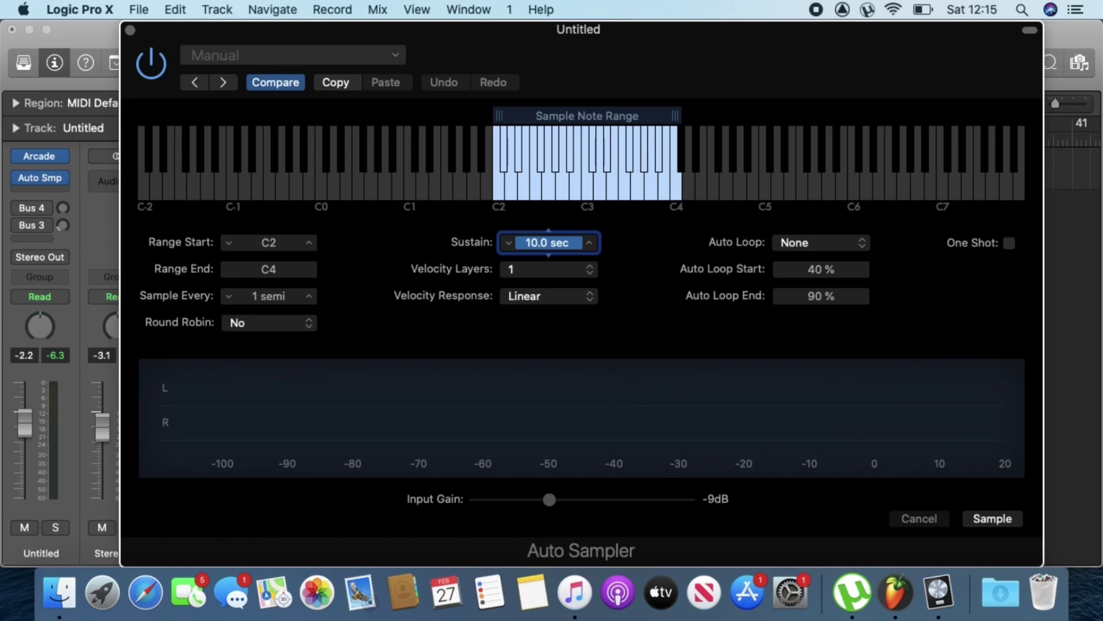
type("5")
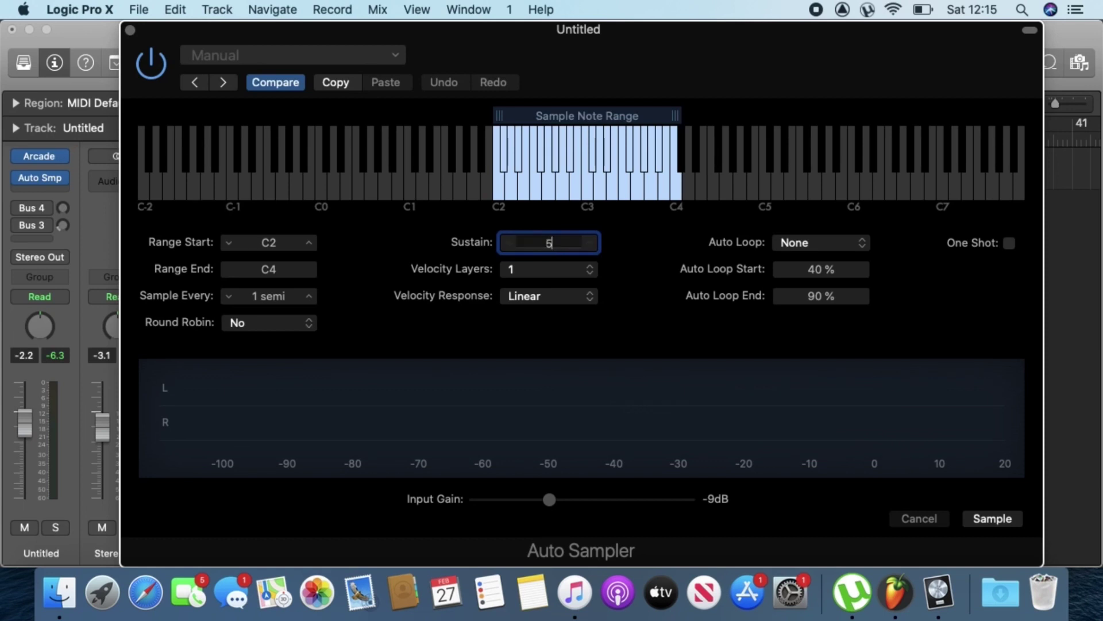
key("Tab")
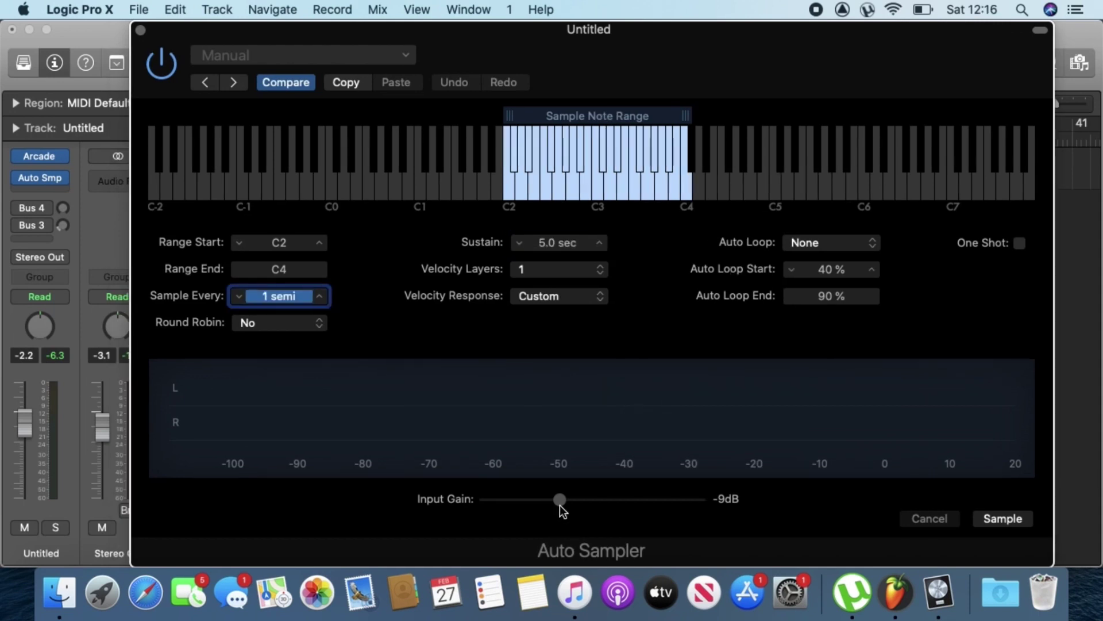
mouse_move(560, 504)
left_mouse_down()
mouse_move(593, 498)
mouse_move(560, 504)
left_mouse_up()
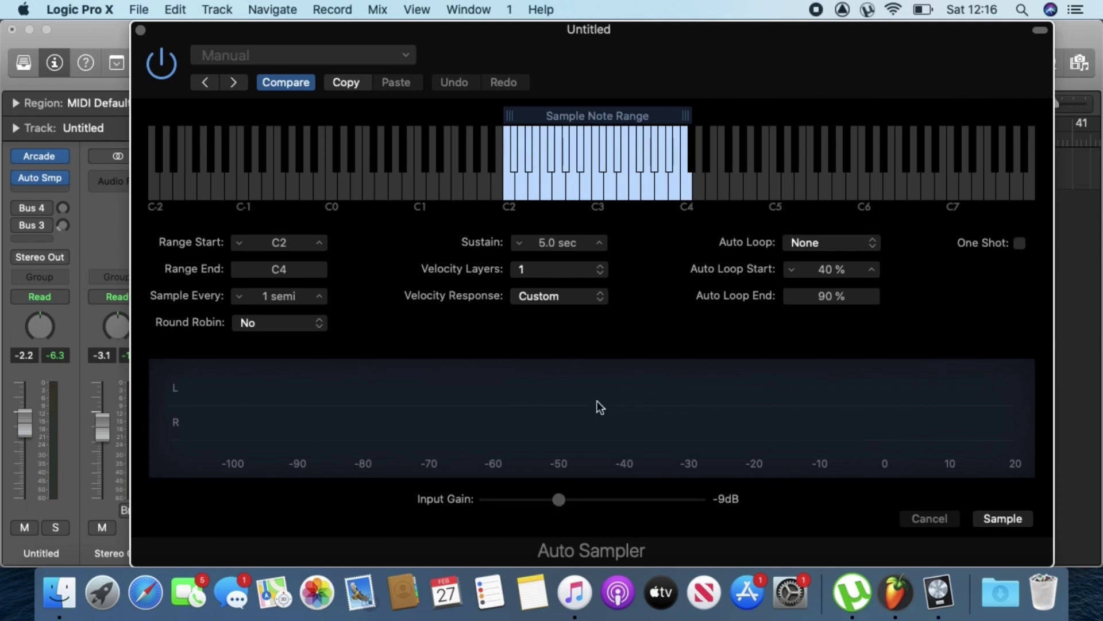
left_click(638, 385)
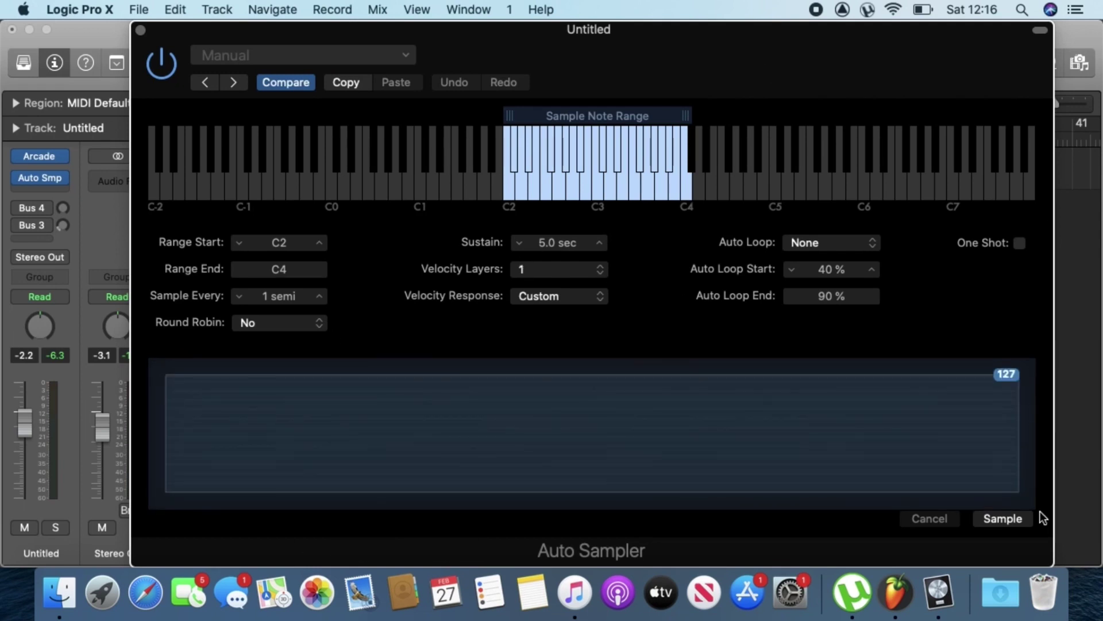
Sample the instrument, saving it on the Desktop as "Test 2", and close the Auto Sampler.
left_click(1002, 519)
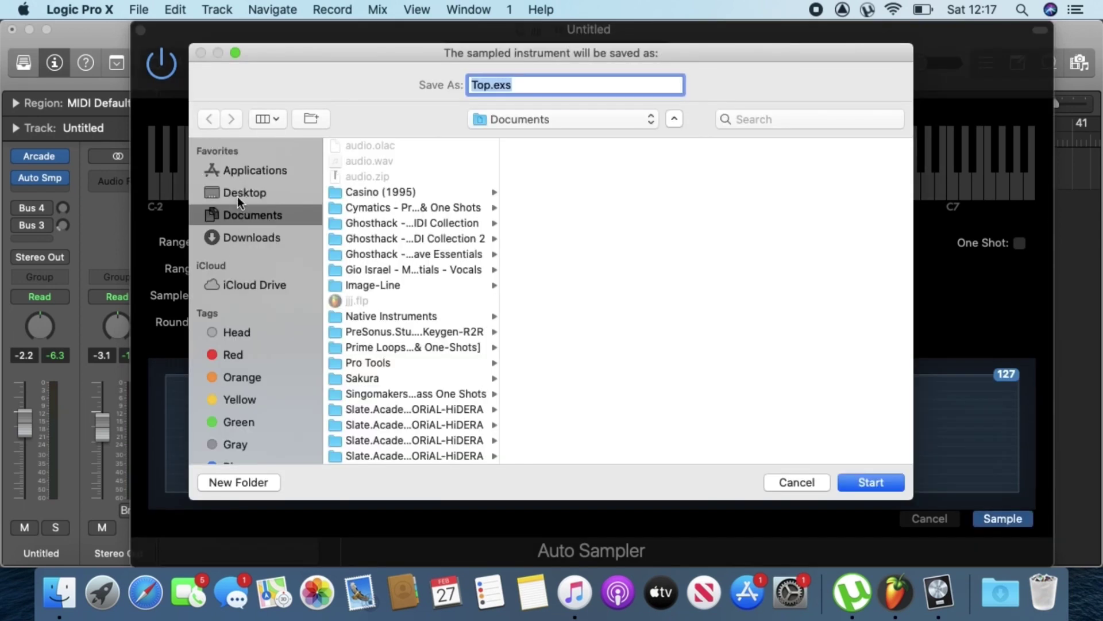
left_click(237, 195)
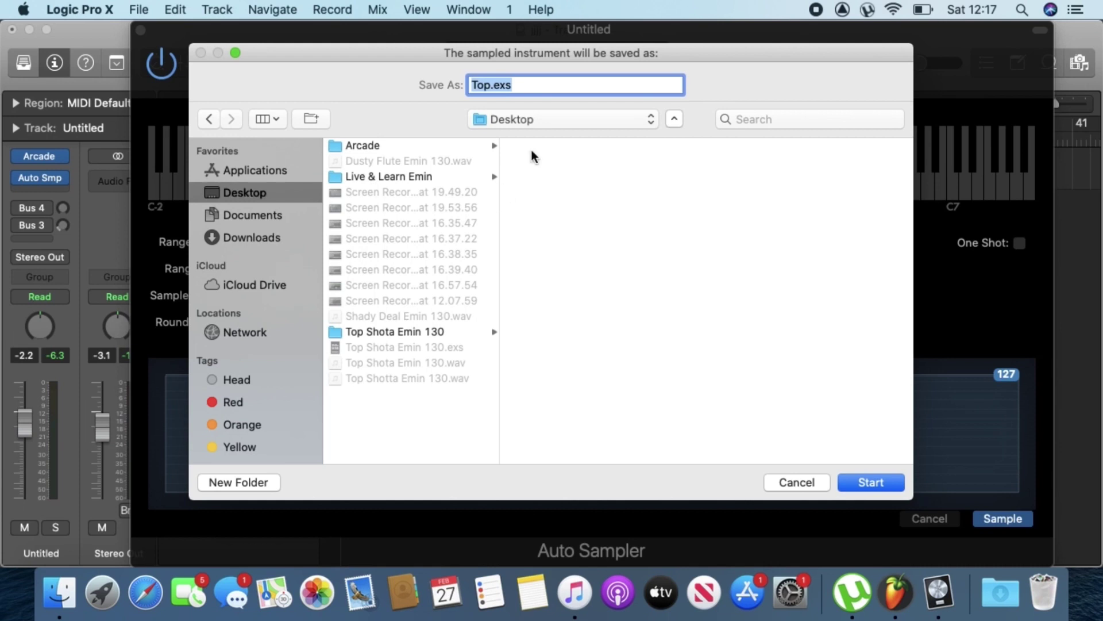
left_click(528, 86)
left_click_drag(528, 87, 460, 85)
type("Test 3")
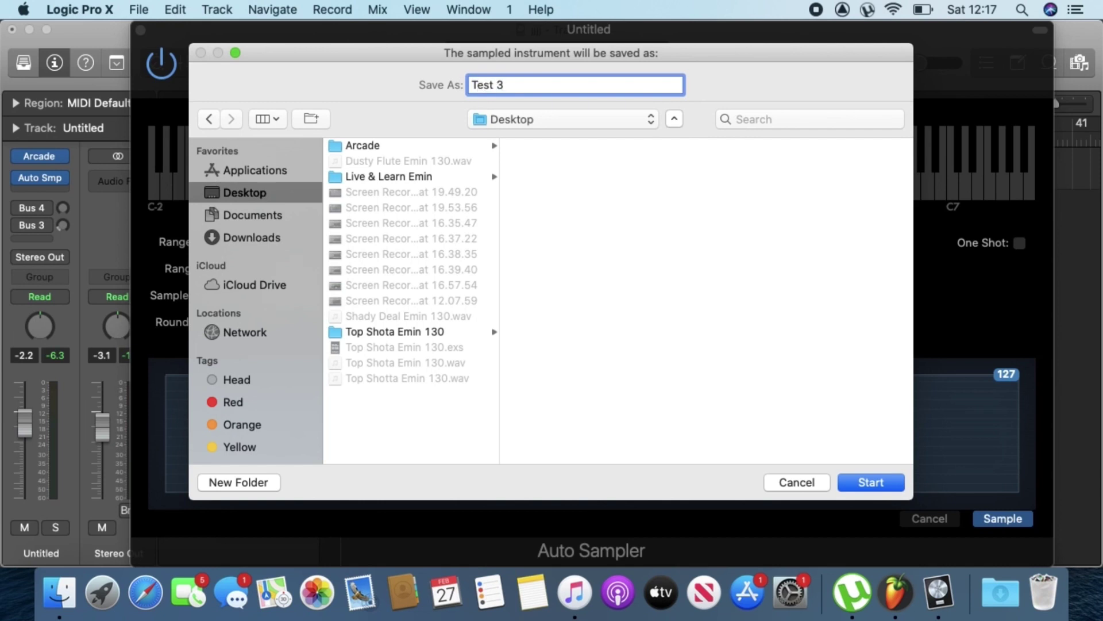
key("BackSpace")
type("2")
left_click(861, 482)
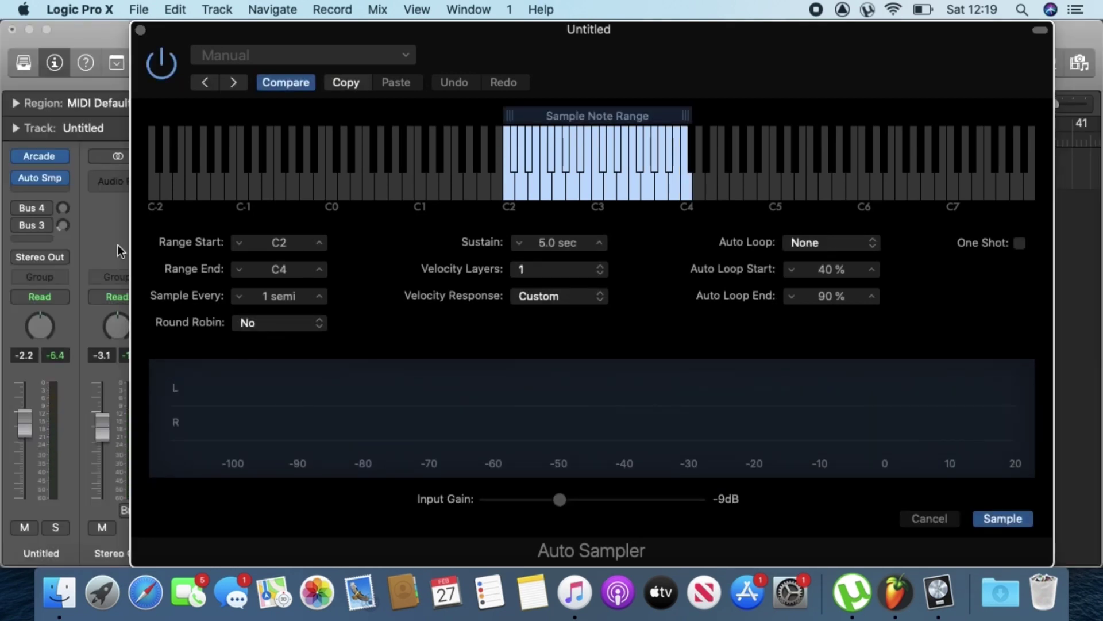
left_click(140, 29)
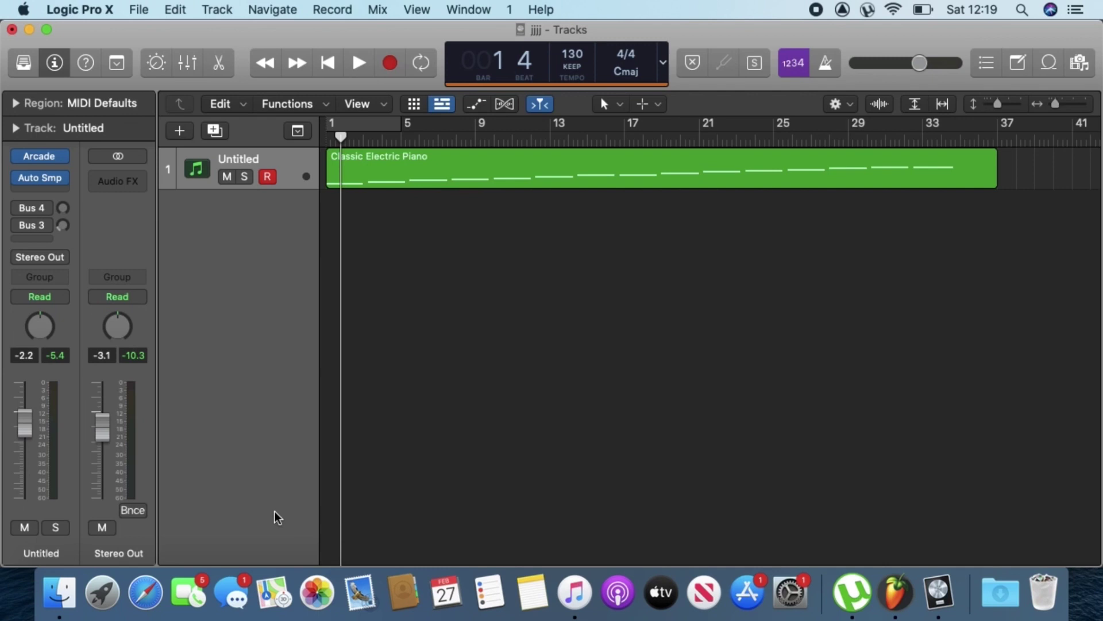
Create one software instrument track and replace its electric piano with the stereo Sampler (Multi-Sample).
left_click(177, 136)
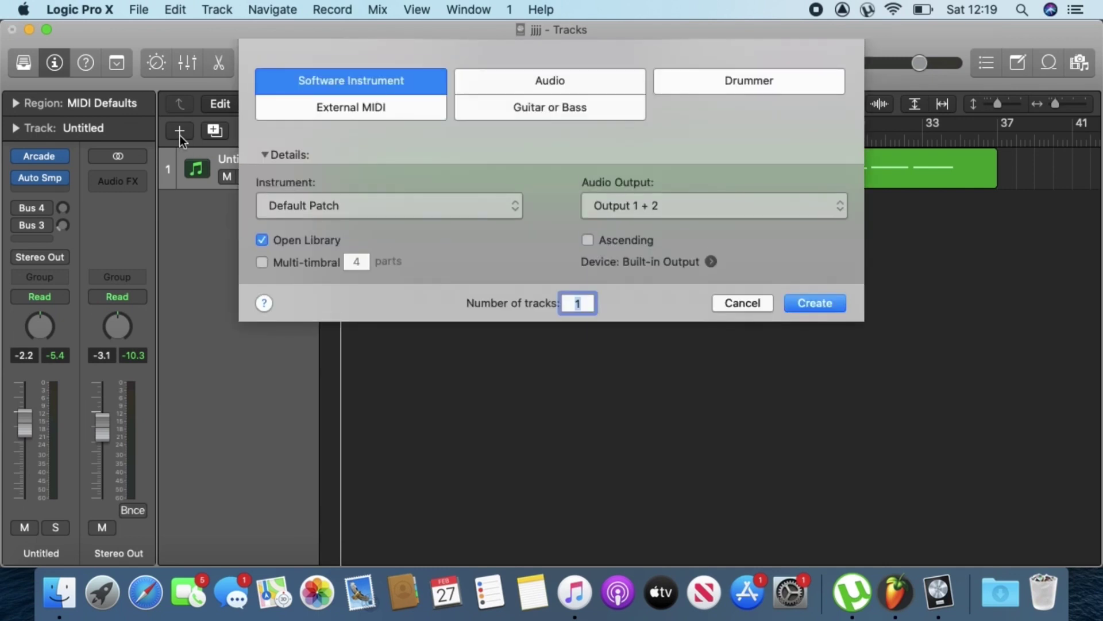
left_click(812, 306)
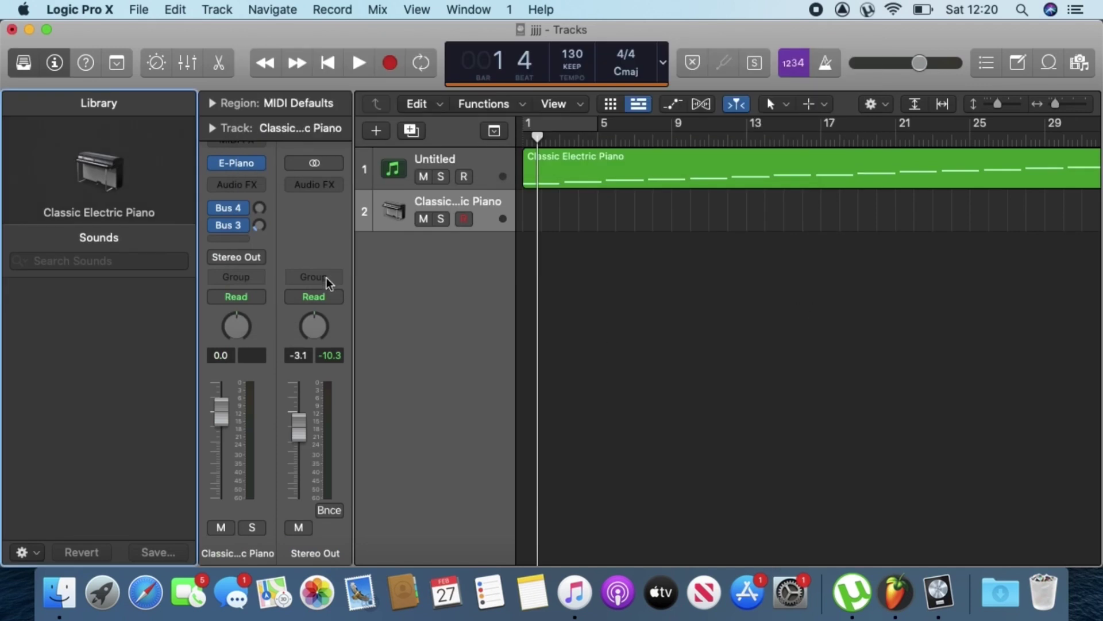
mouse_move(237, 223)
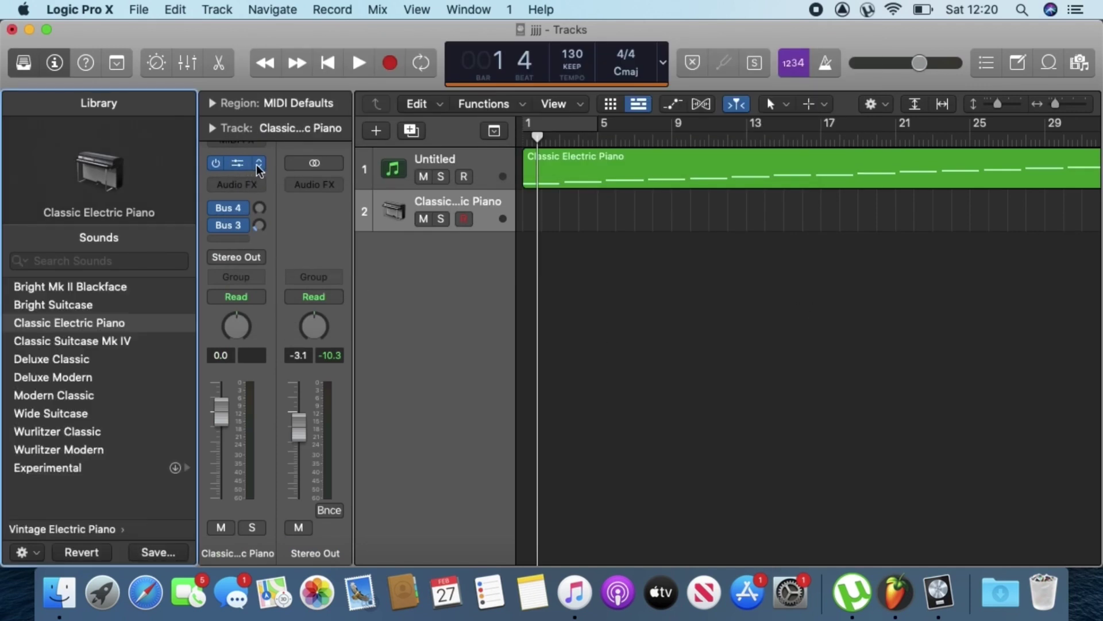
left_click(256, 164)
mouse_move(287, 235)
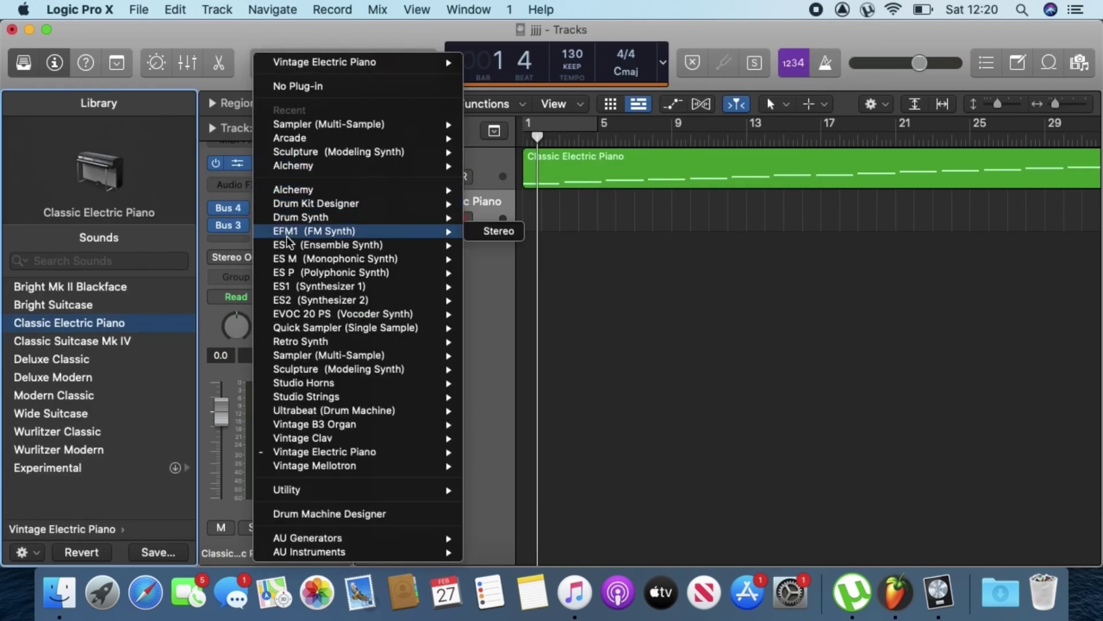
mouse_move(315, 359)
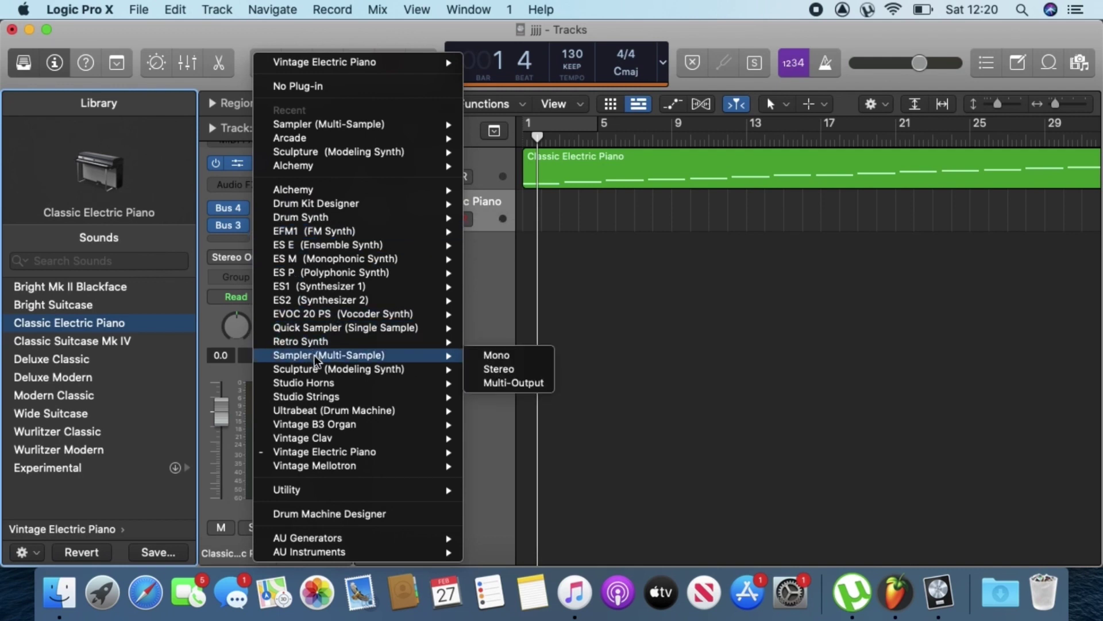
left_click(502, 371)
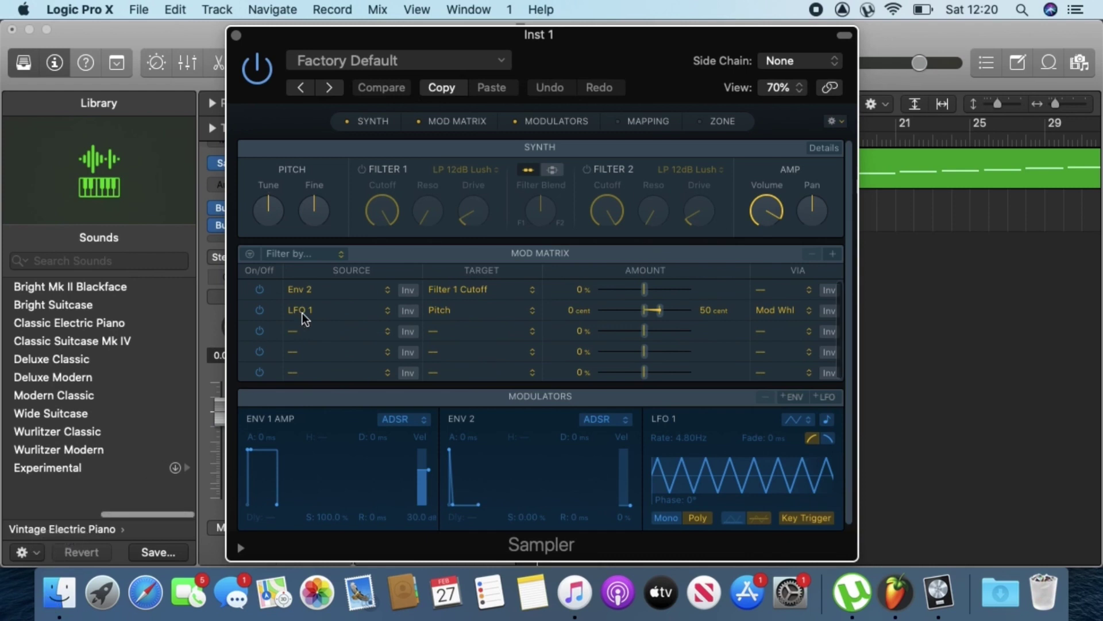
Load the sampled instrument Test 2.exs from the Desktop into the Sampler.
left_click(491, 61)
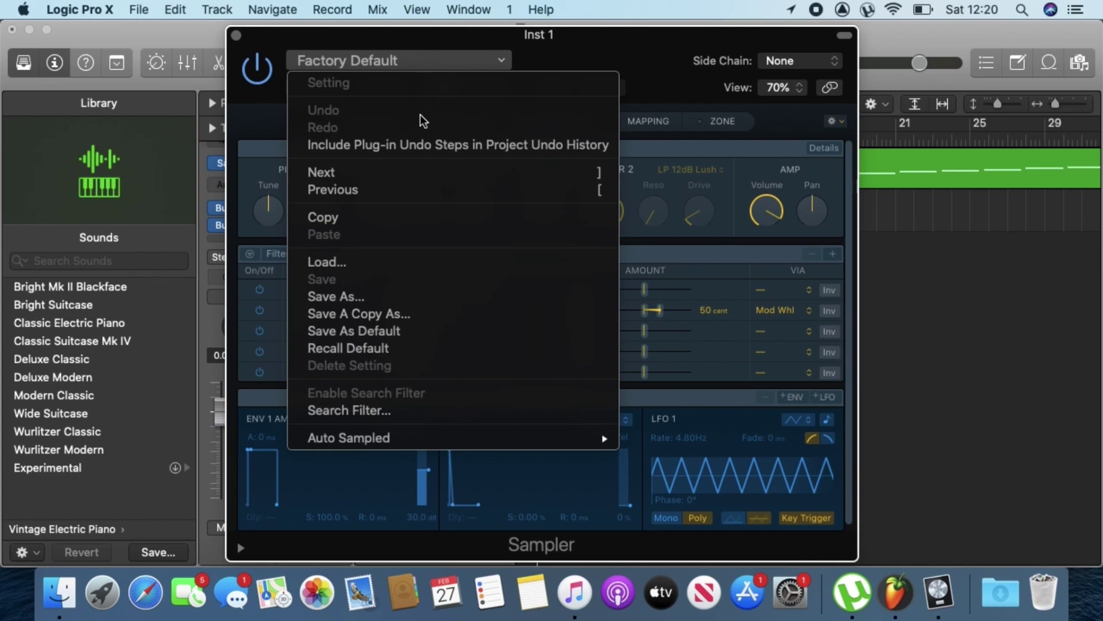
left_click(340, 261)
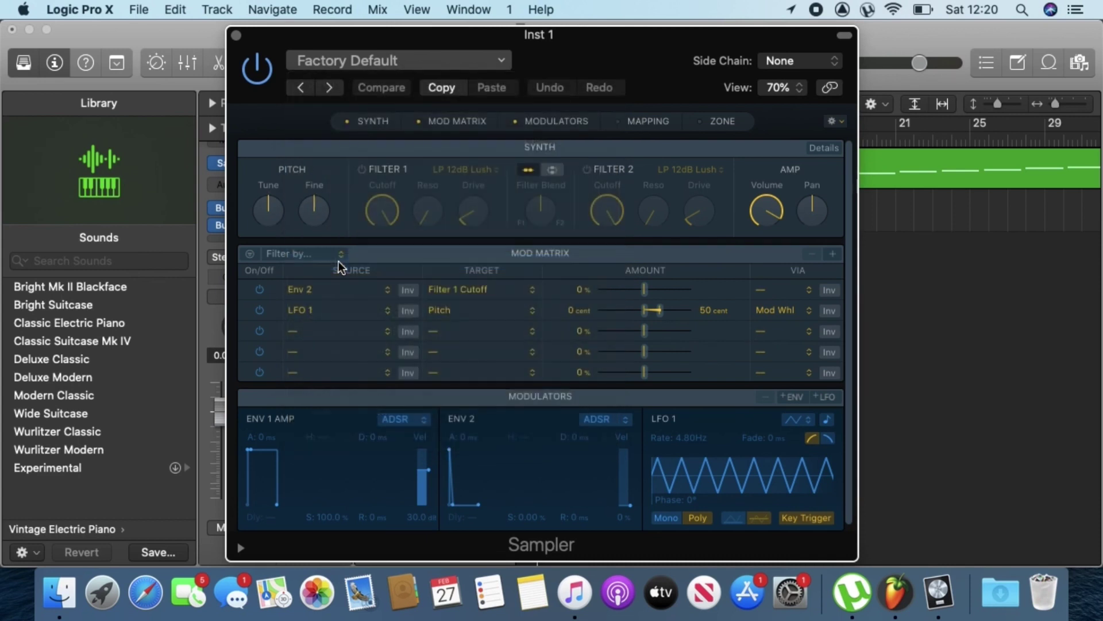
scroll(456, 245, "left", 5)
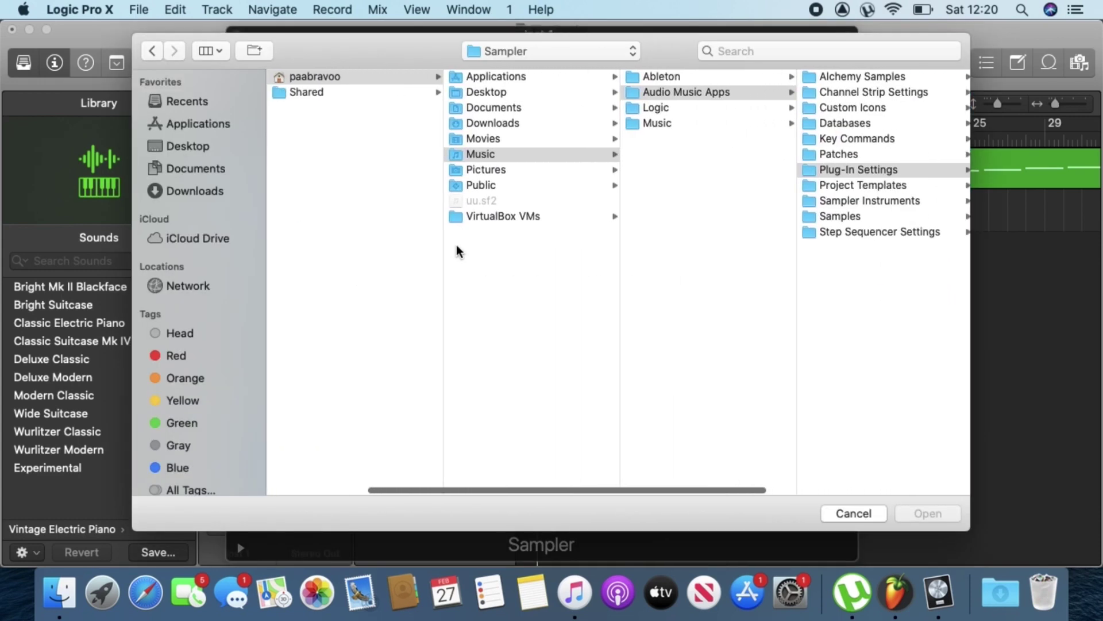
left_click(202, 145)
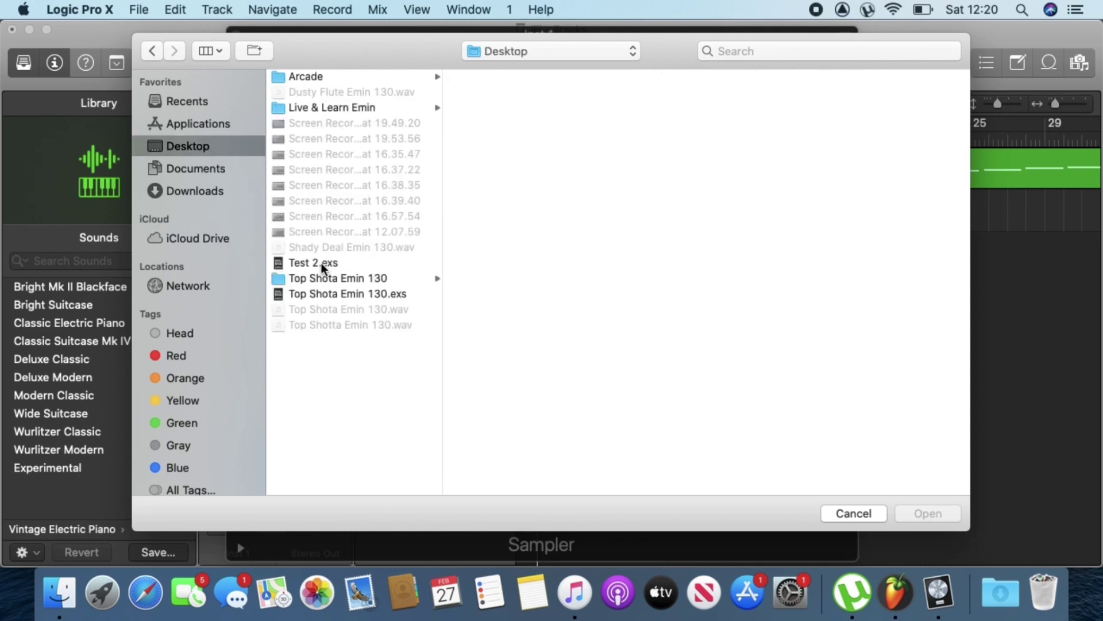
left_click(322, 263)
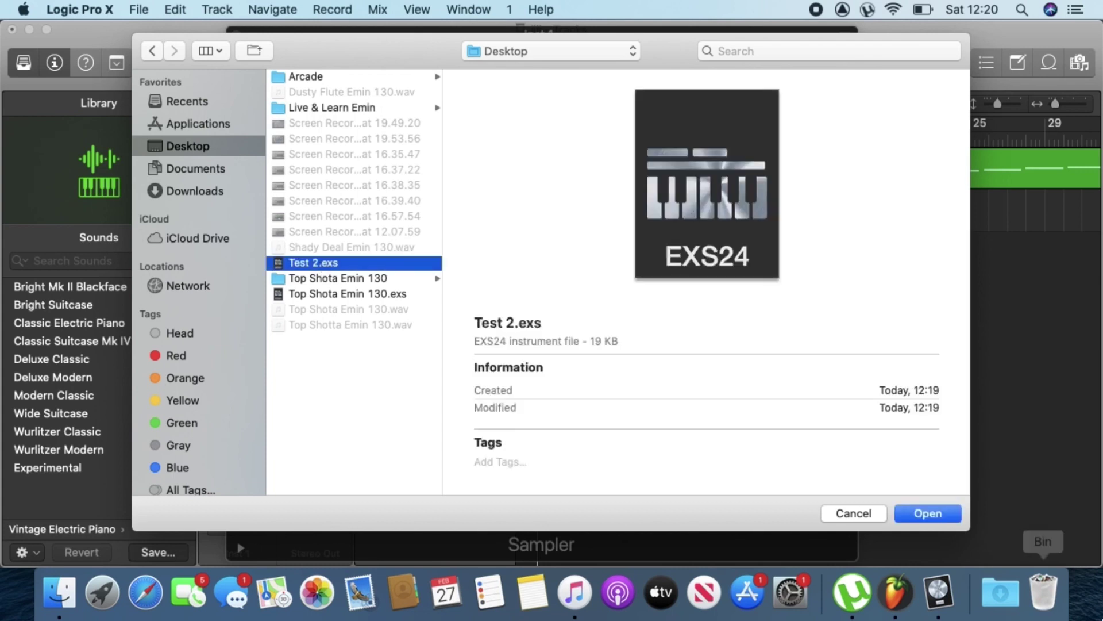
left_click(926, 515)
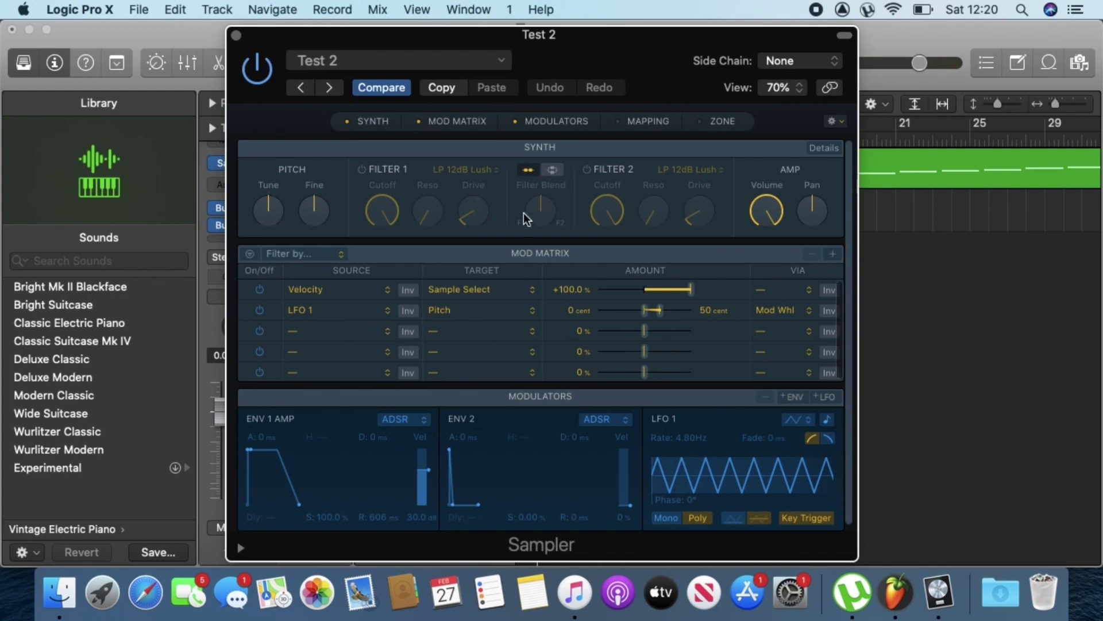
Show the Sampler's key mapping, audition the A3 sample, and clear the zone selection.
left_click(650, 121)
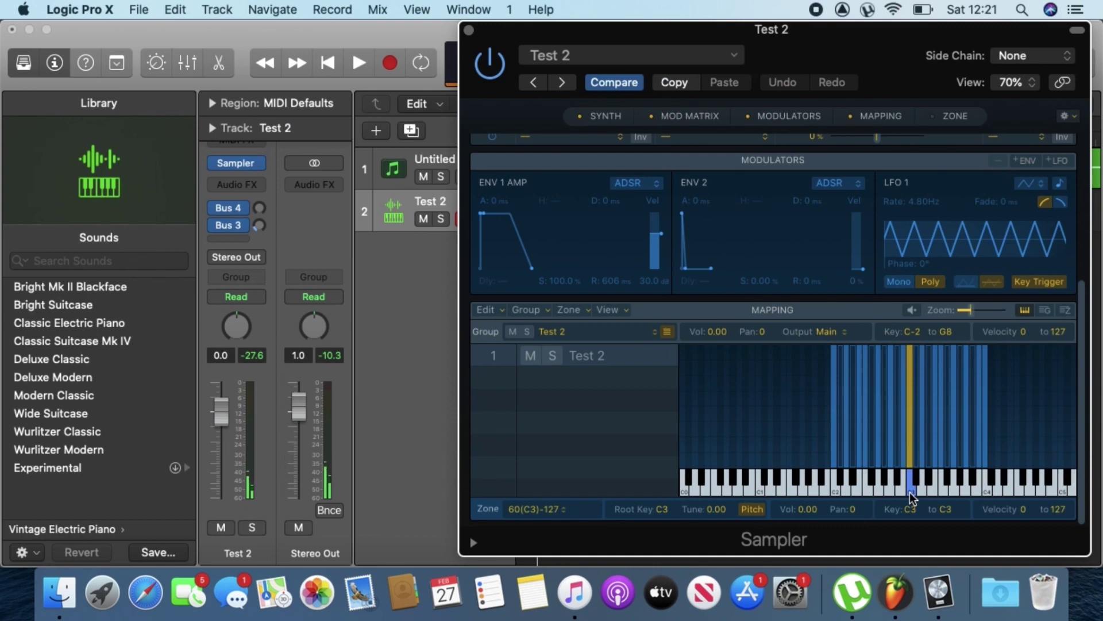
left_click(966, 491)
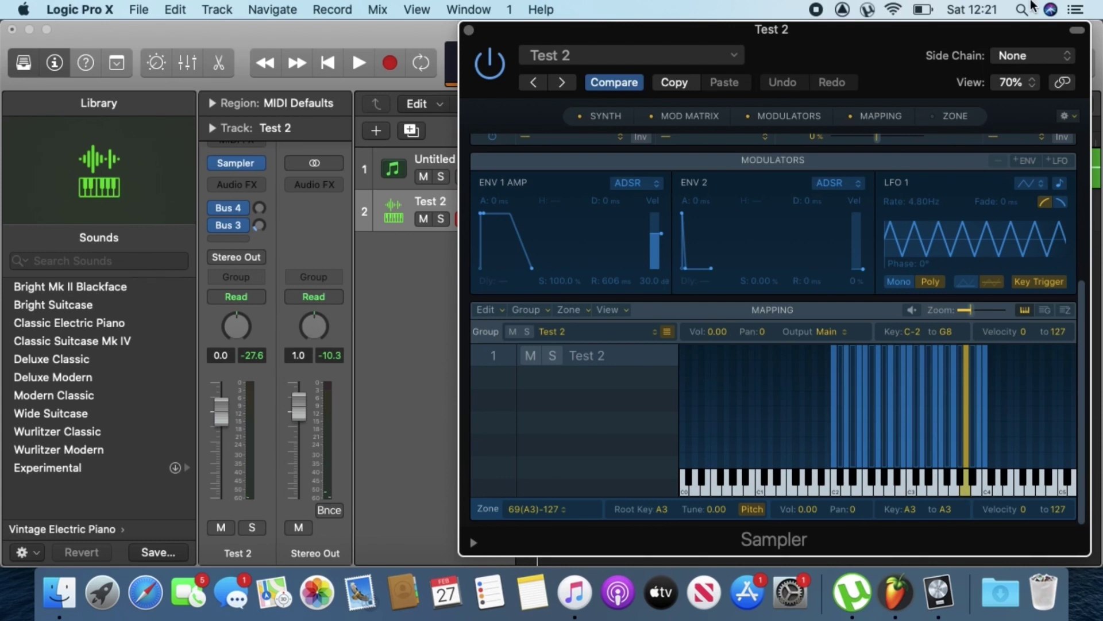
left_click_drag(839, 28, 667, 37)
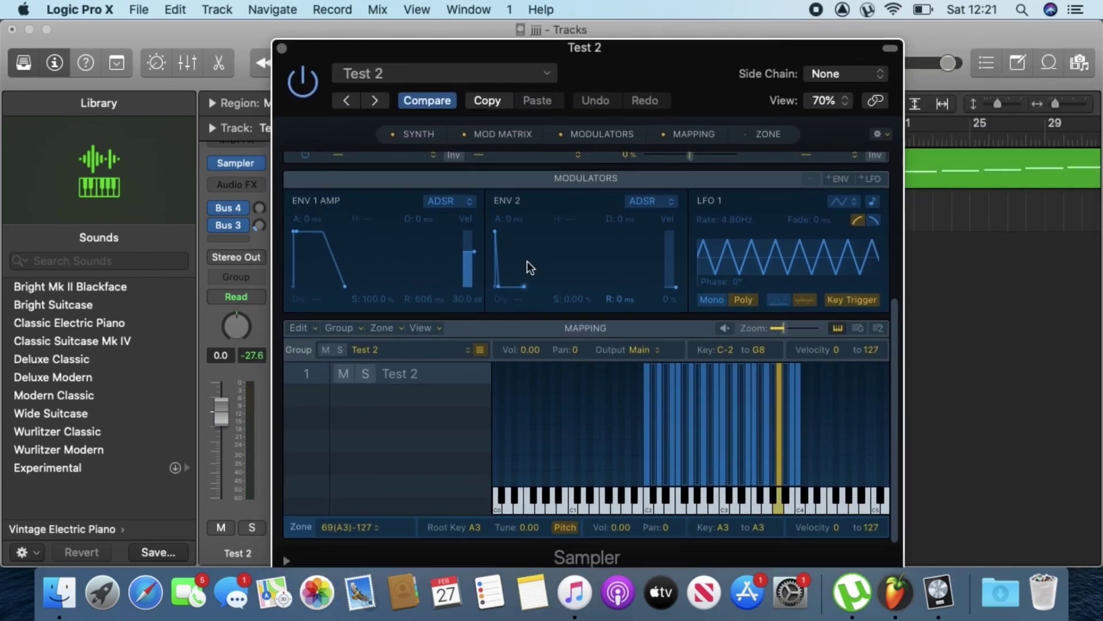
left_click(563, 375)
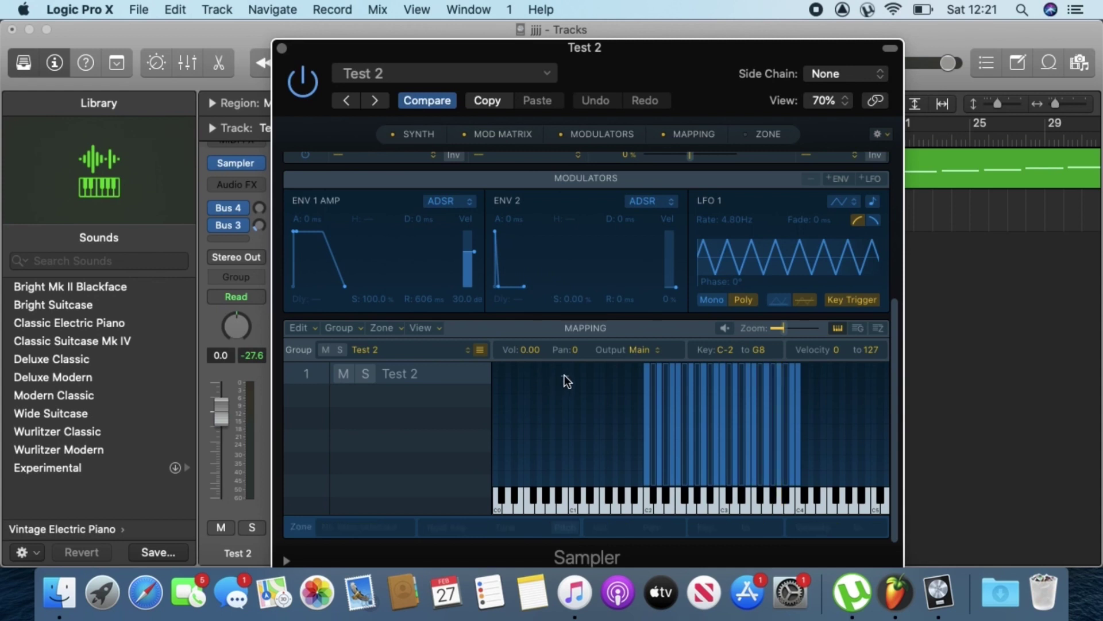
Save the sampler instrument as "Test 2" with its audio data in a new Desktop folder named "test".
left_click(537, 74)
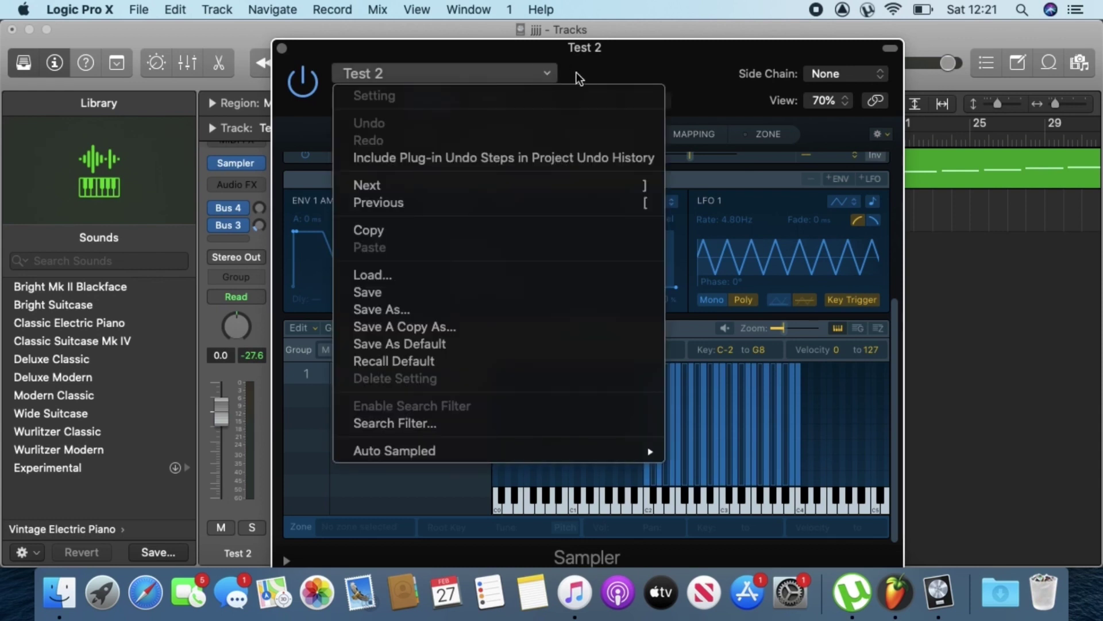
left_click(595, 68)
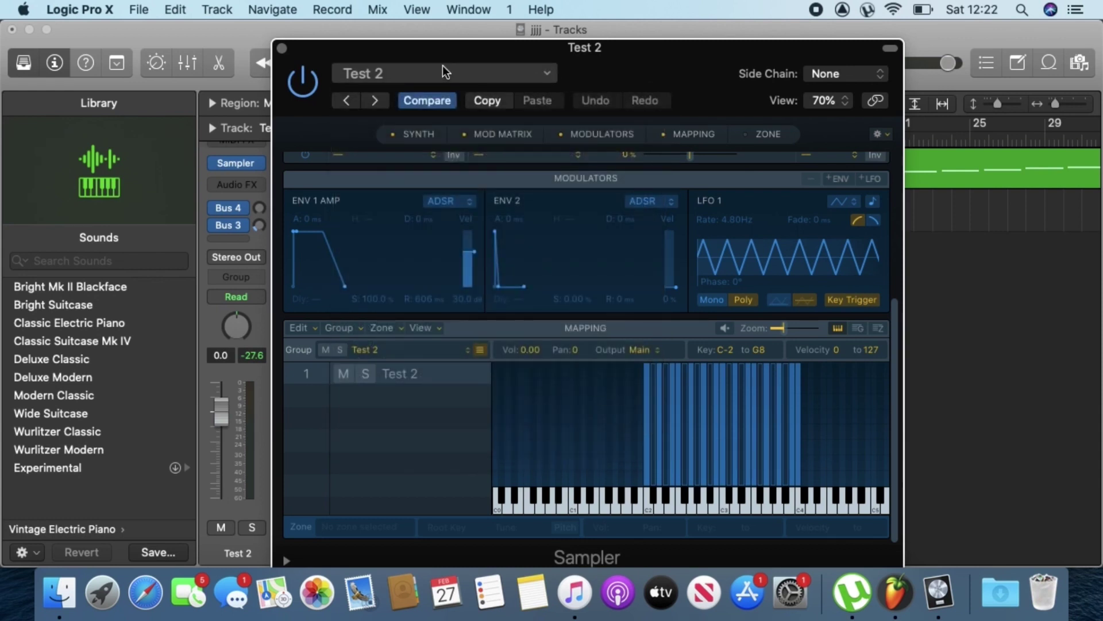
left_click(544, 71)
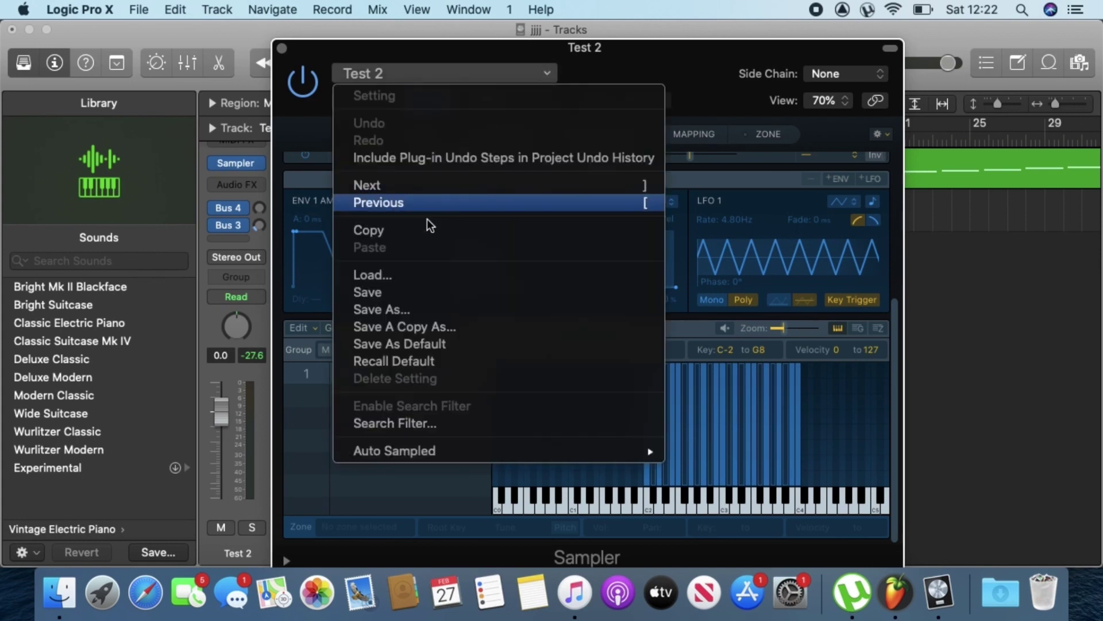
left_click(404, 311)
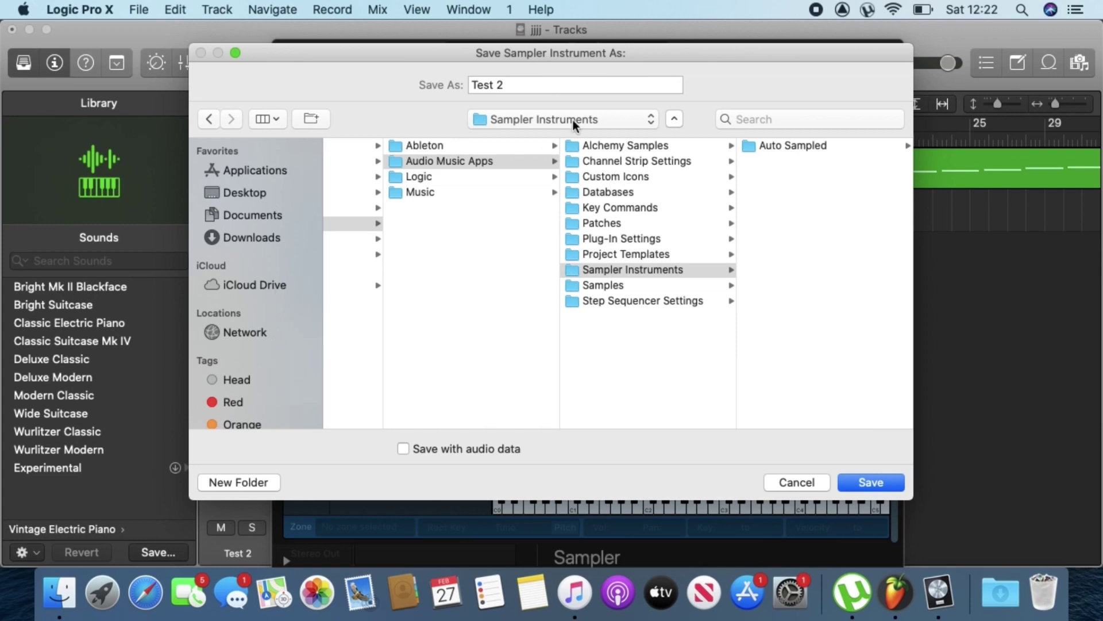
scroll(447, 185, "left", 10)
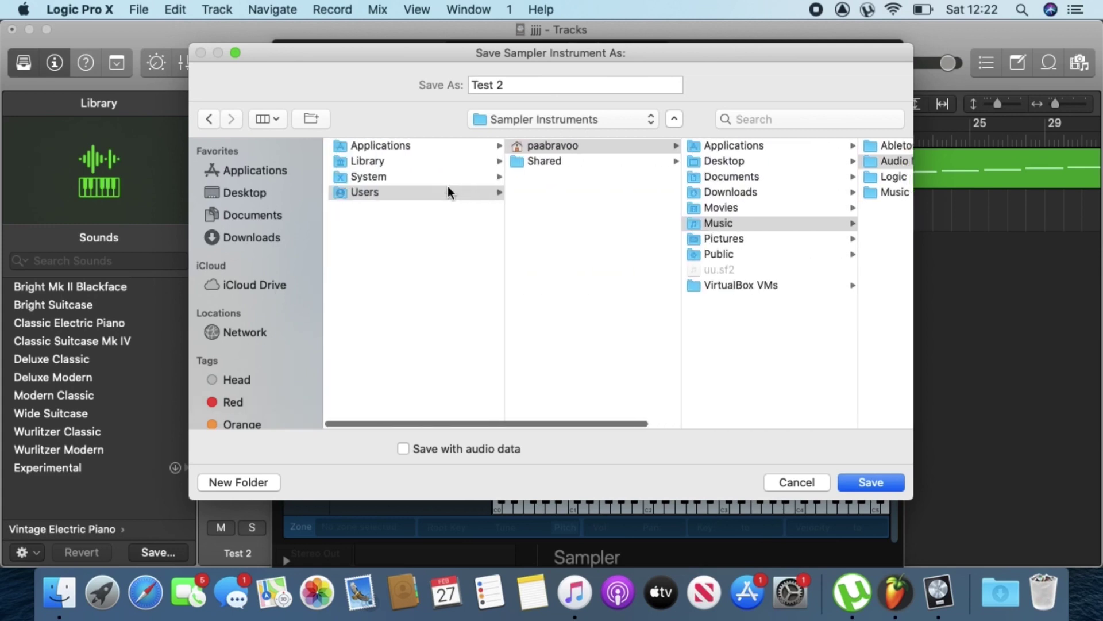
left_click(242, 189)
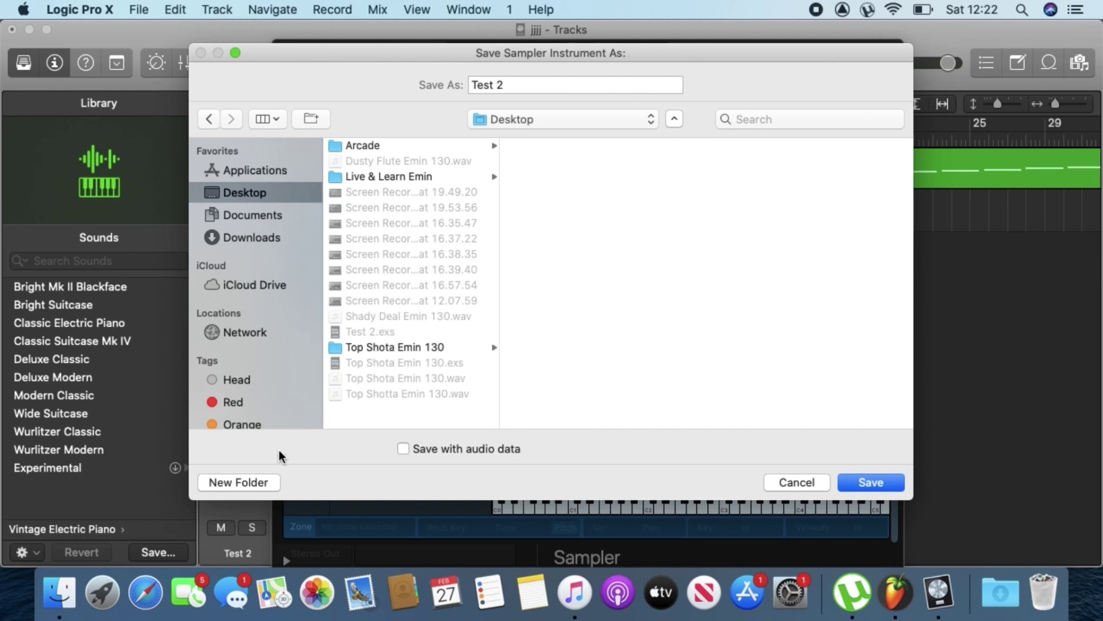
left_click(239, 481)
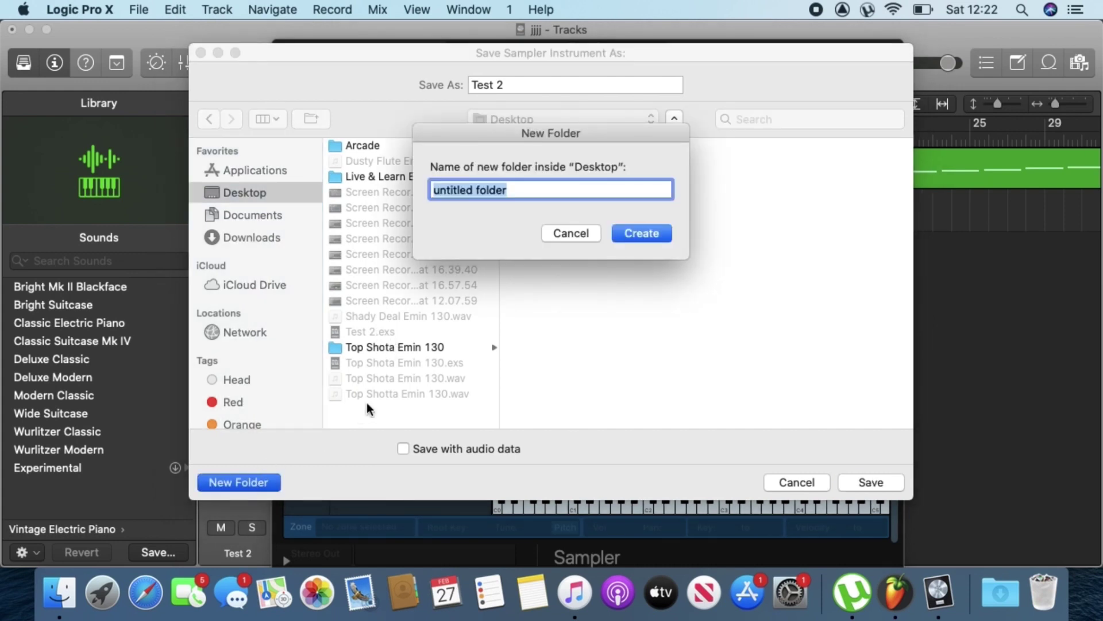
type("test")
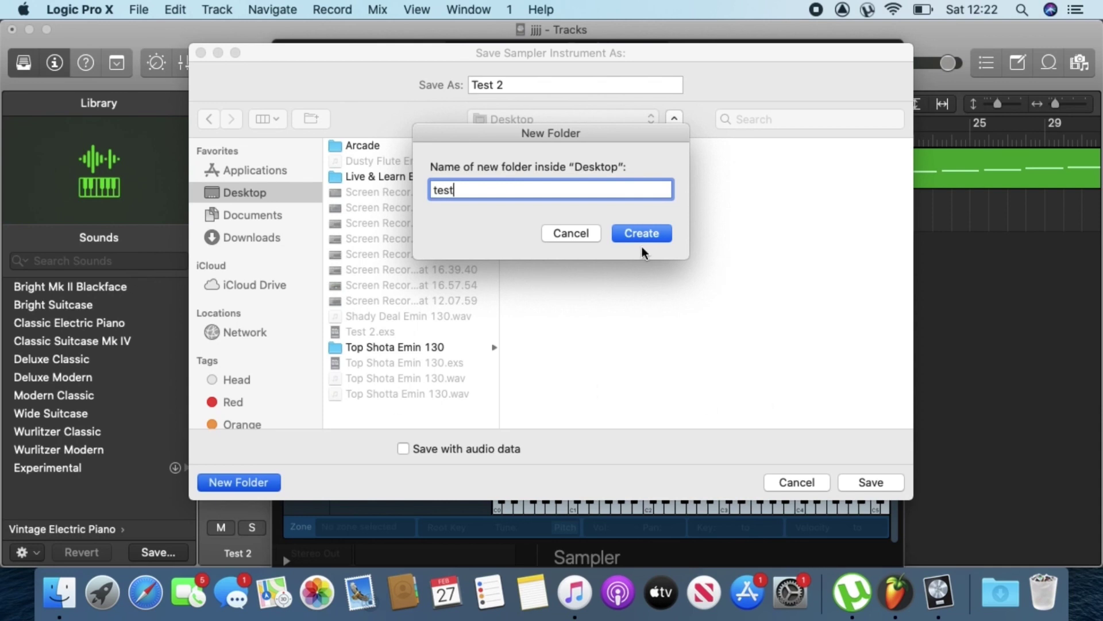
left_click(640, 236)
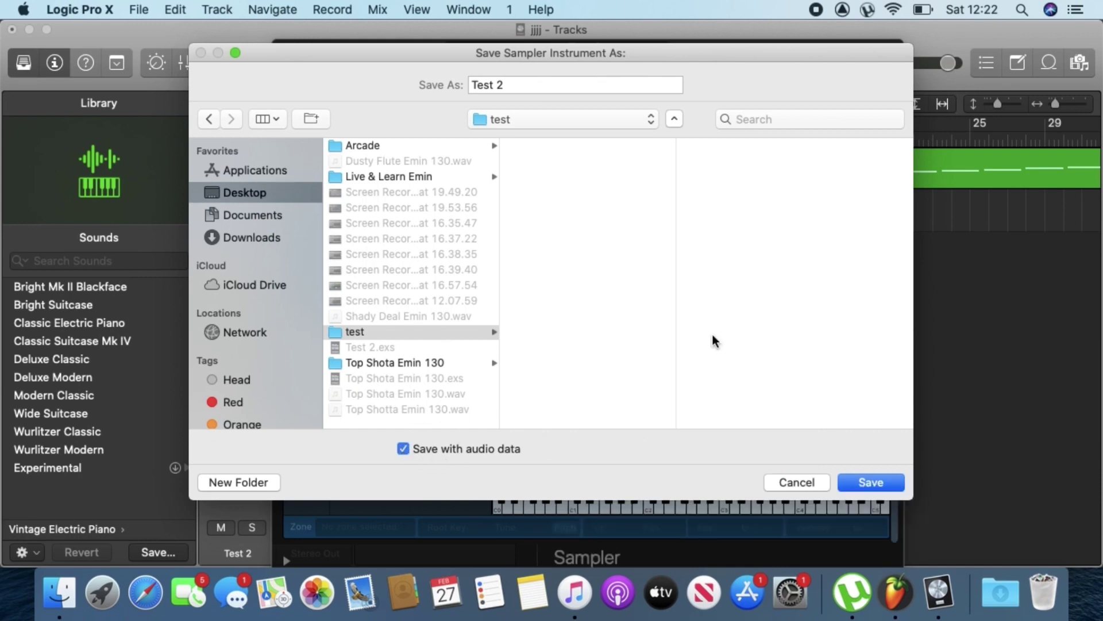
left_click(860, 482)
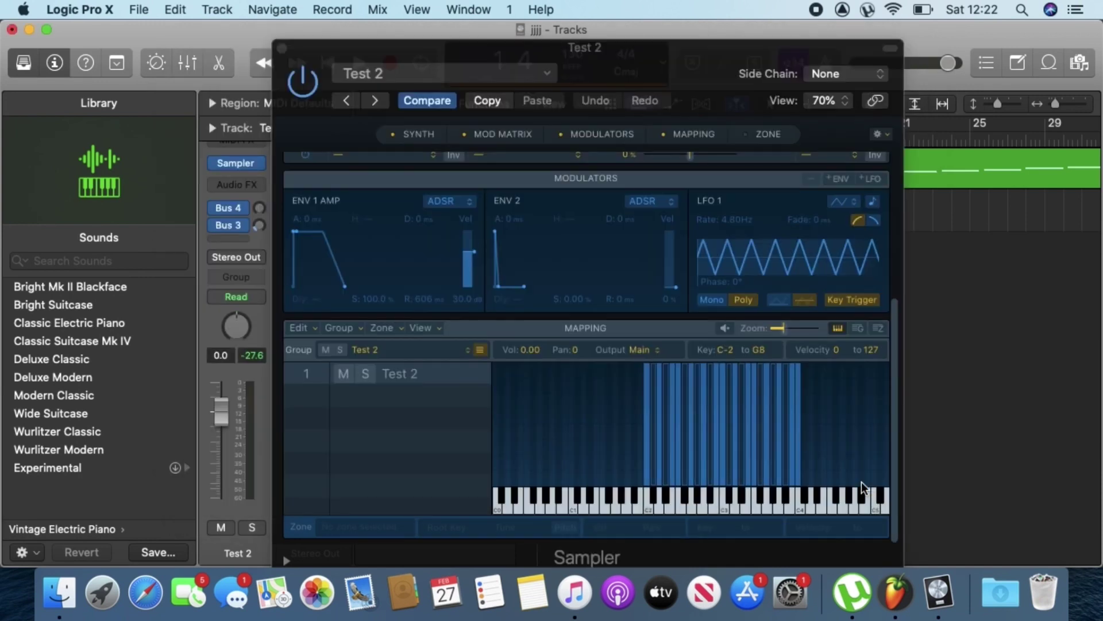
Switch to Finder and inspect the Desktop folder "test" and the audio samples in its Test 2 subfolder.
left_click(56, 598)
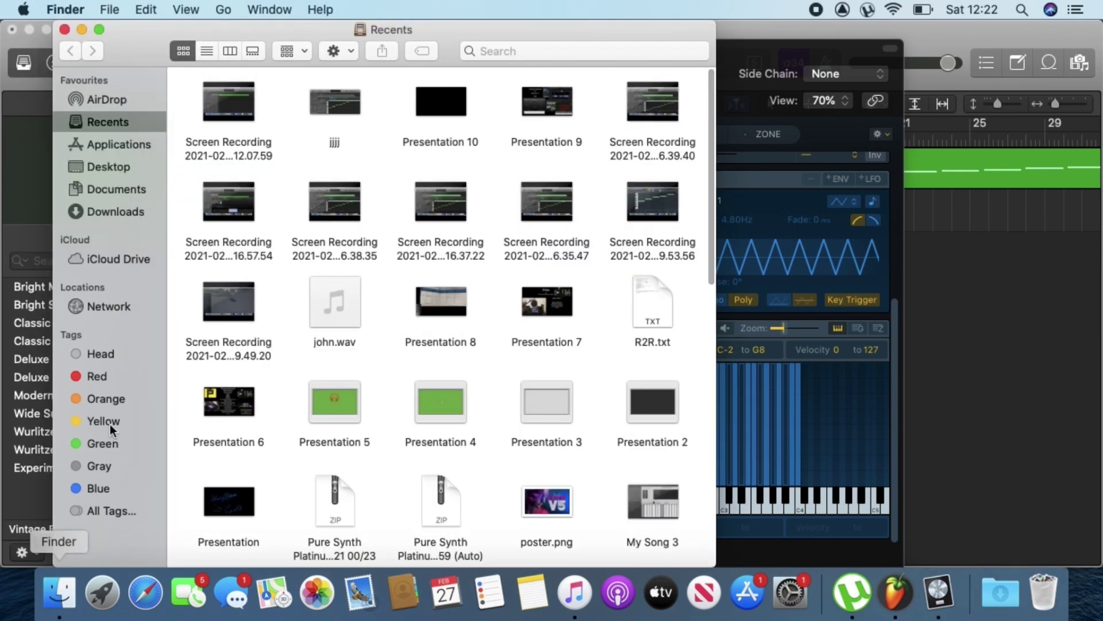
left_click(88, 161)
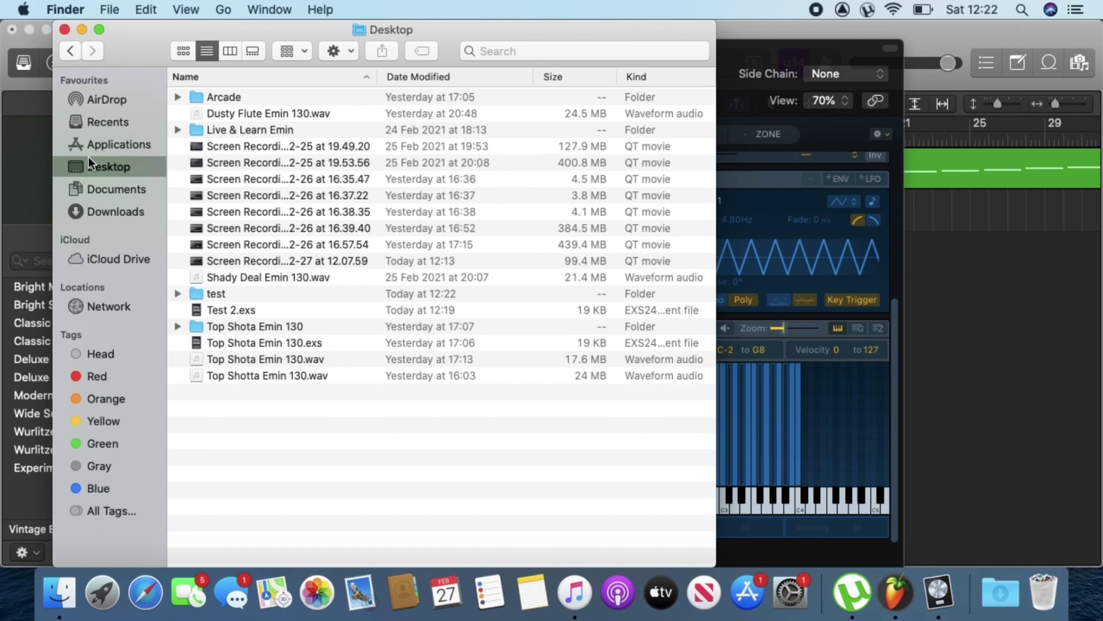
double_click(223, 293)
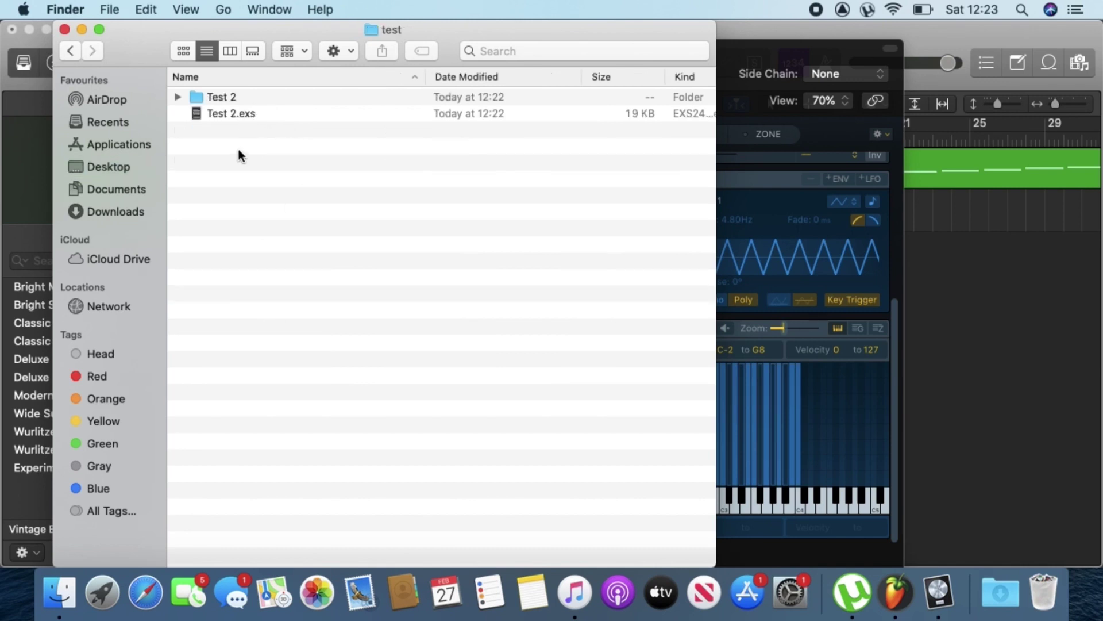
left_click(244, 112)
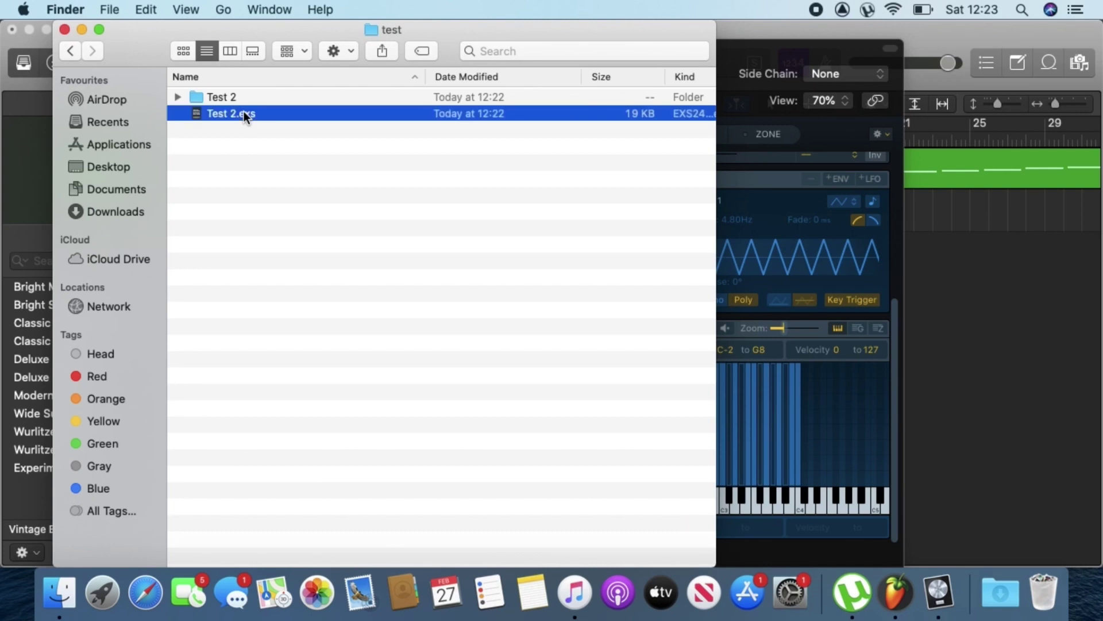
double_click(276, 97)
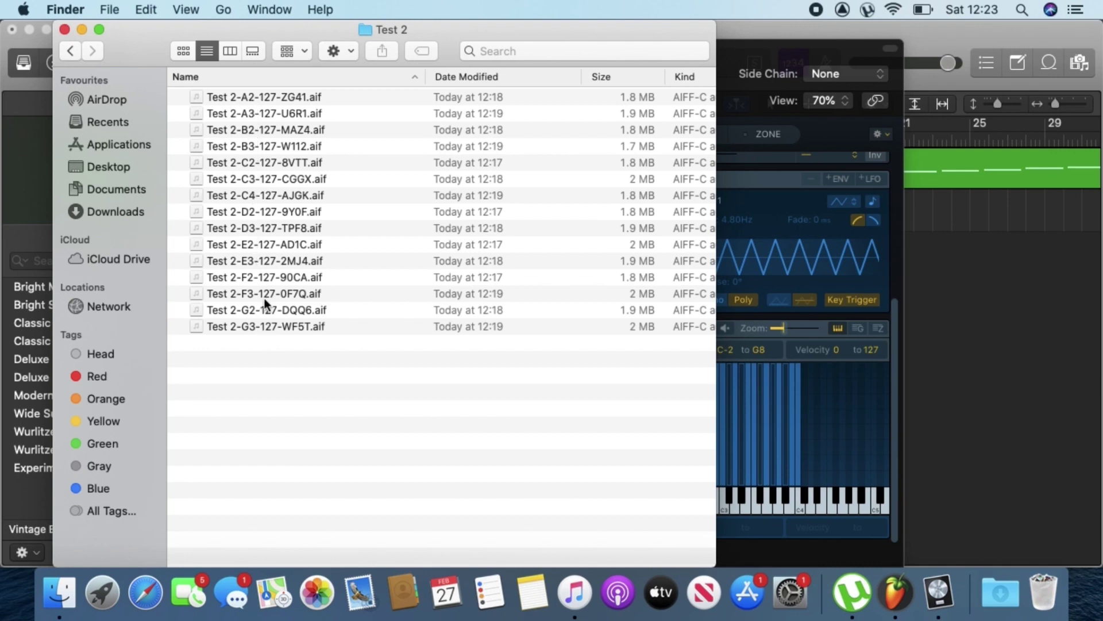
Return to the "test" folder, view the sharing options for its Test 2 subfolder, and close the Finder window.
left_click(69, 51)
left_click(69, 51)
double_click(219, 294)
left_click(236, 96)
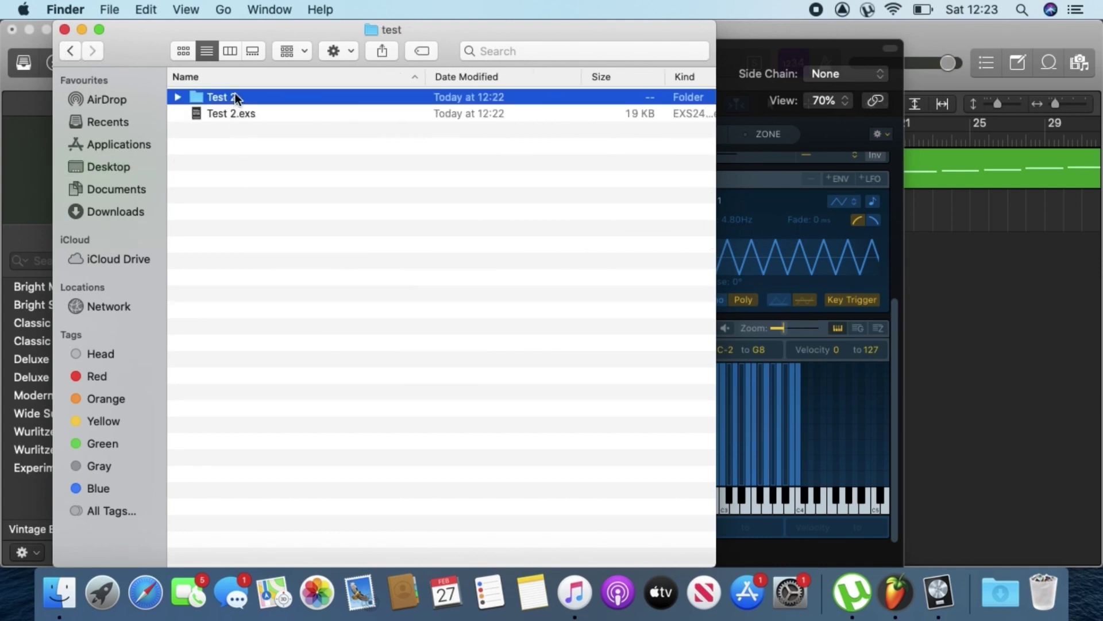
left_click(383, 51)
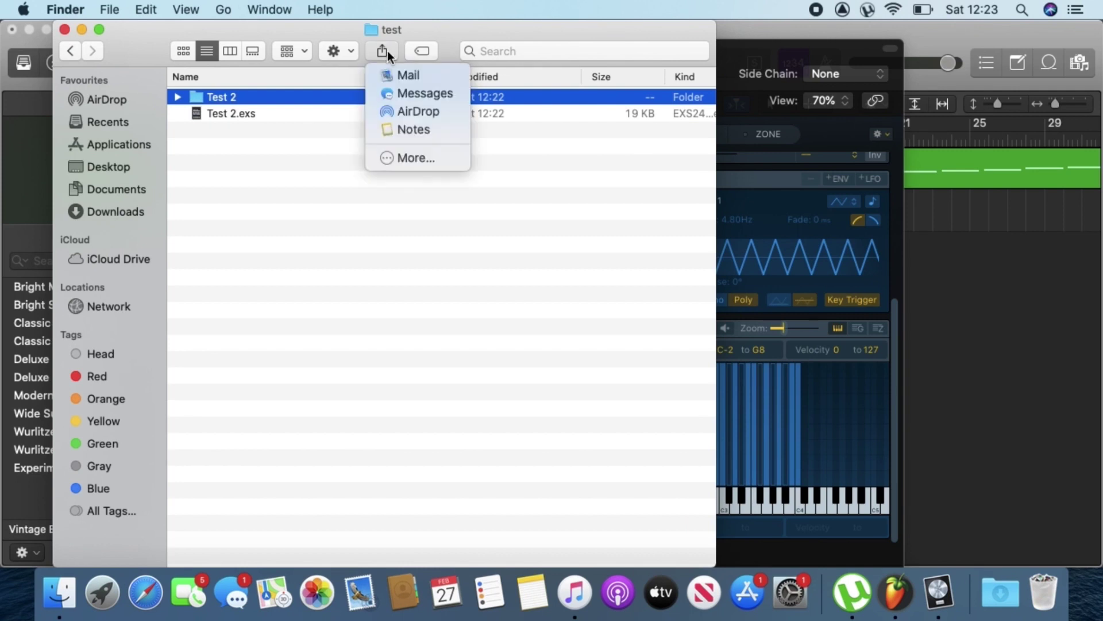
left_click(263, 328)
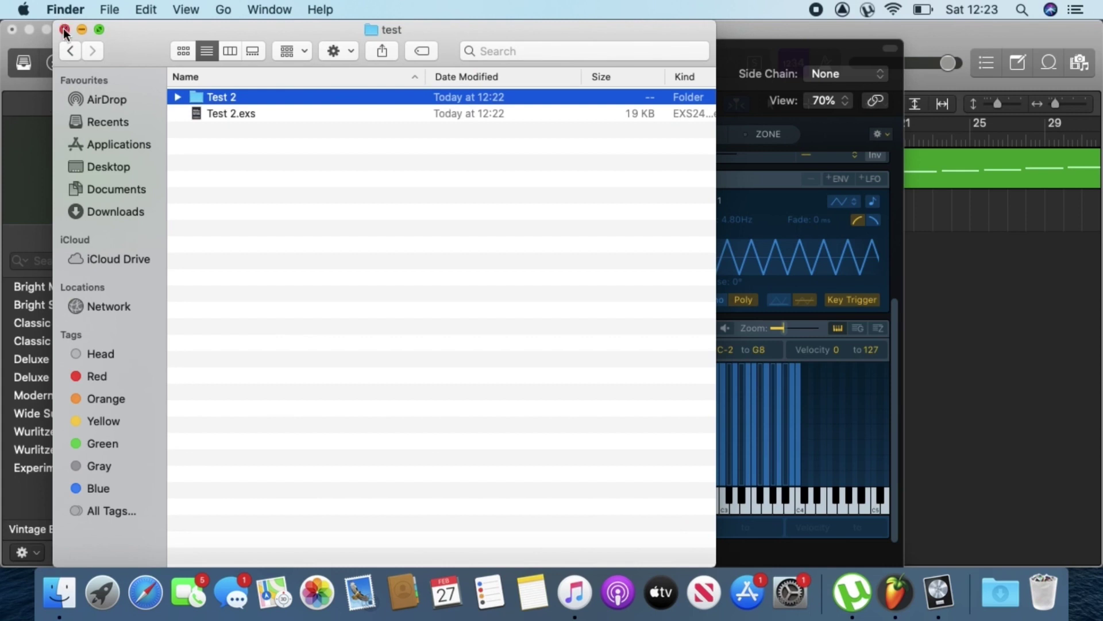
left_click(64, 29)
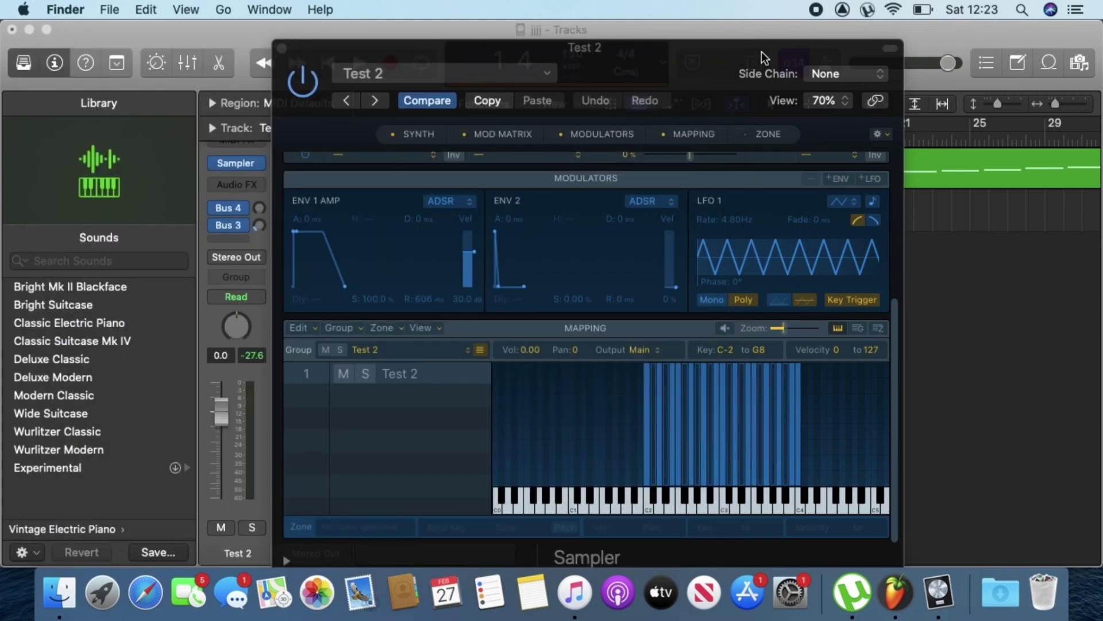
Close the Sampler window and examine the notes of the Classic Electric Piano region in an enlarged Piano Roll.
left_click_drag(761, 51, 779, 117)
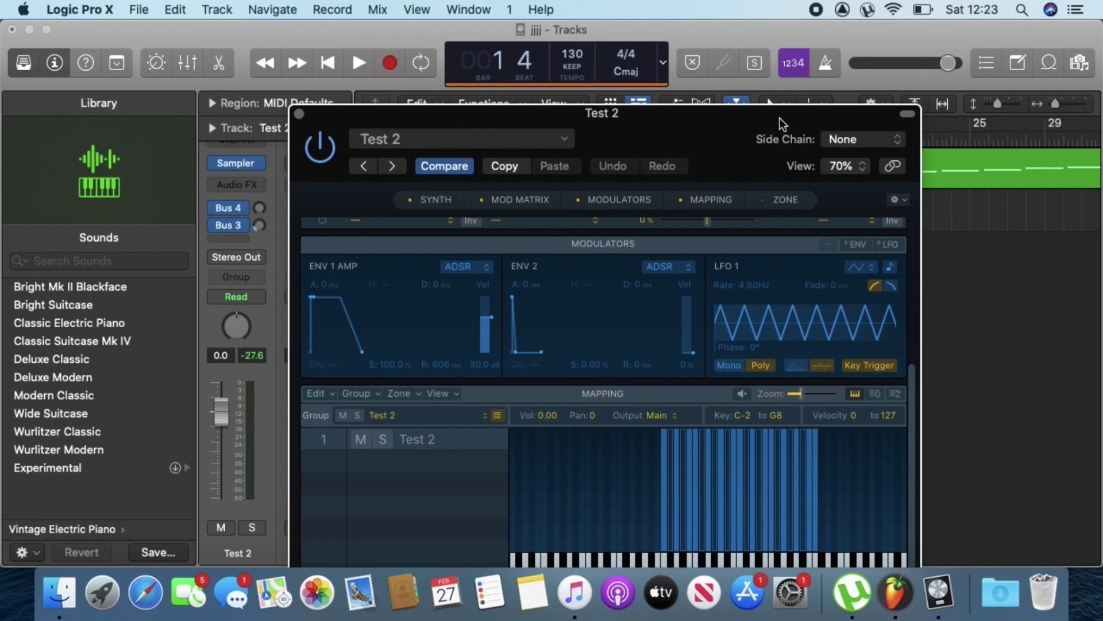
left_click(299, 114)
double_click(695, 173)
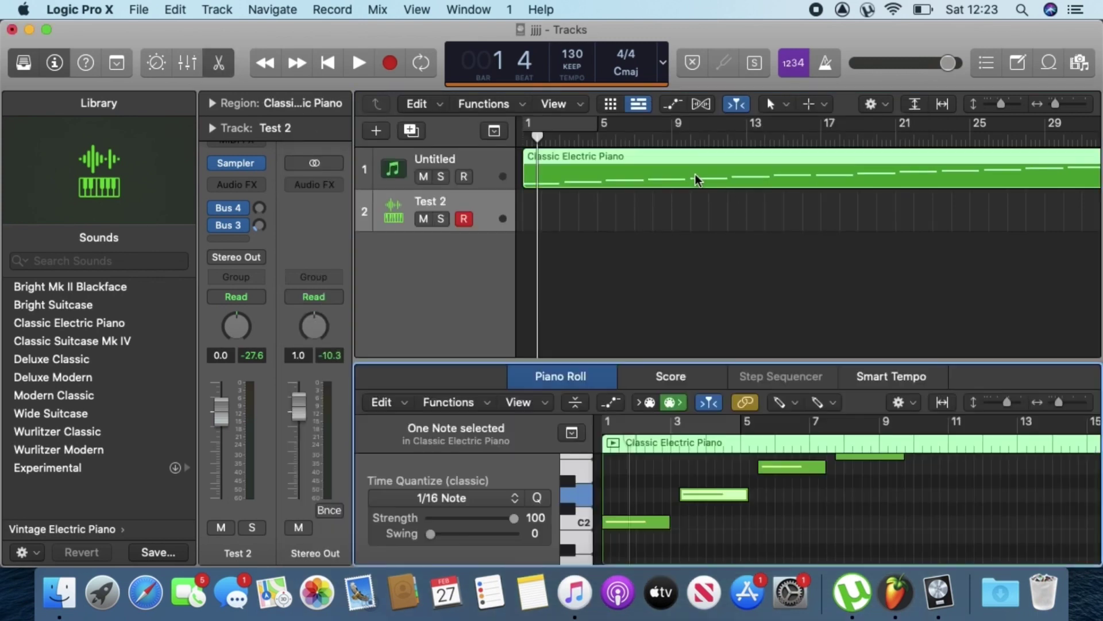
left_click_drag(685, 359, 690, 228)
scroll(725, 386, "up", 5)
scroll(724, 386, "right", 5)
scroll(724, 386, "left", 5)
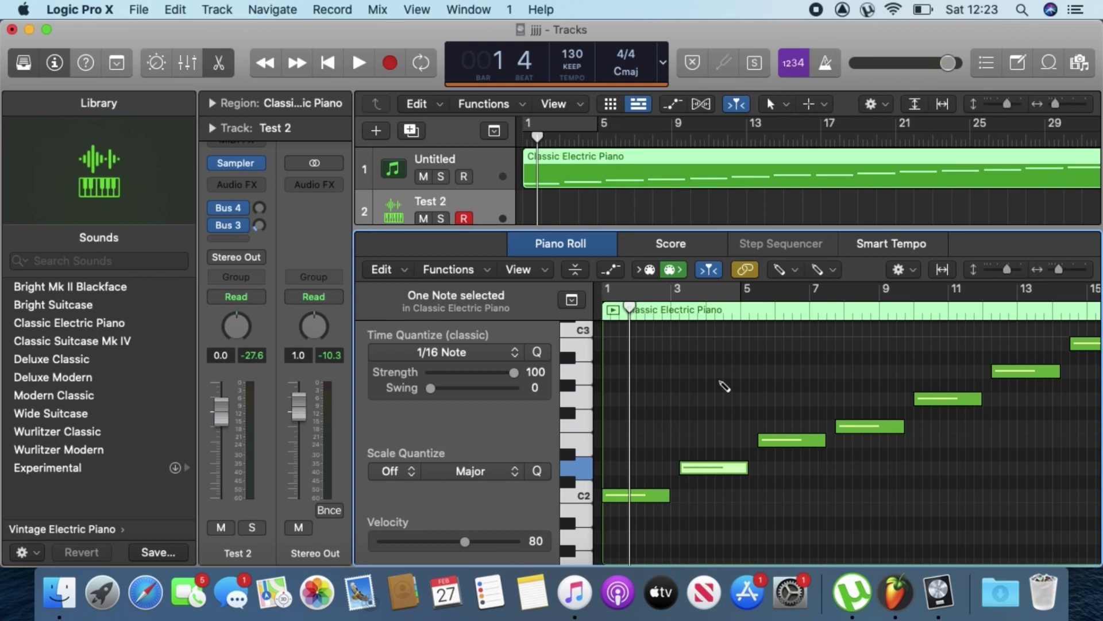
scroll(724, 386, "up", 2)
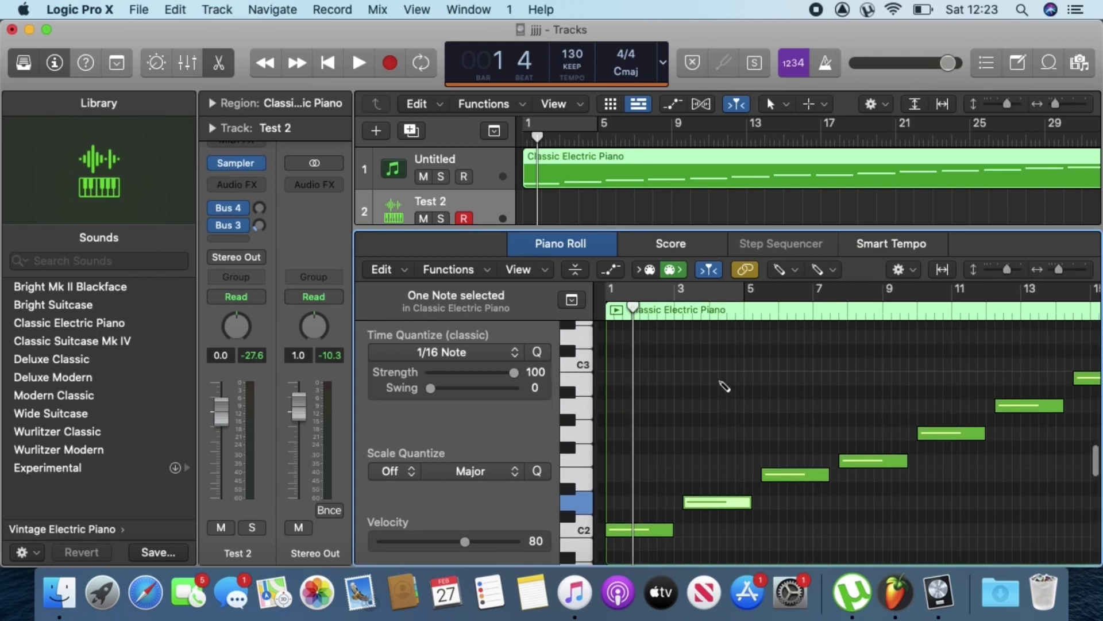
scroll(724, 387, "right", 3)
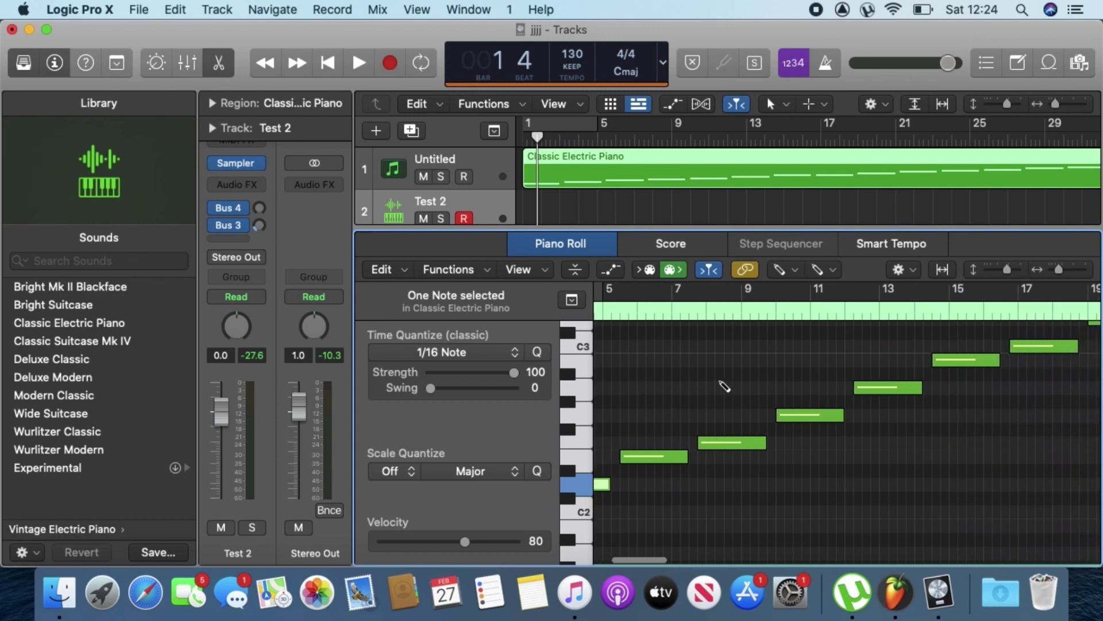
scroll(724, 386, "left", 5)
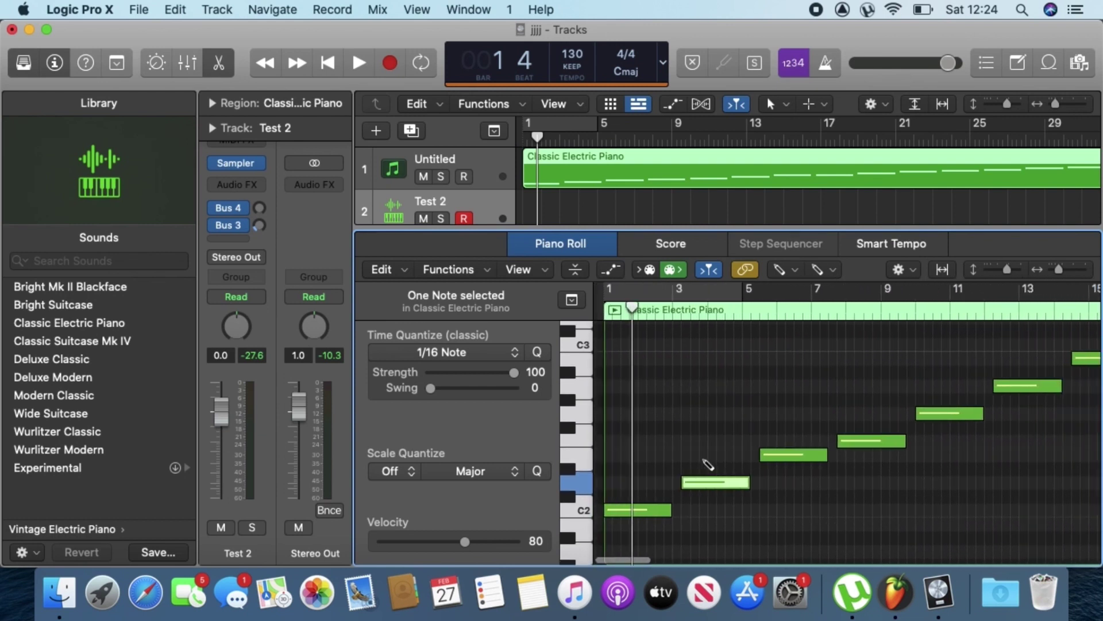
Examine the higher notes of the Classic Electric Piano region in the Piano Roll, around bars 17 to 33.
scroll(632, 517, "up", 10)
scroll(632, 518, "down", 5)
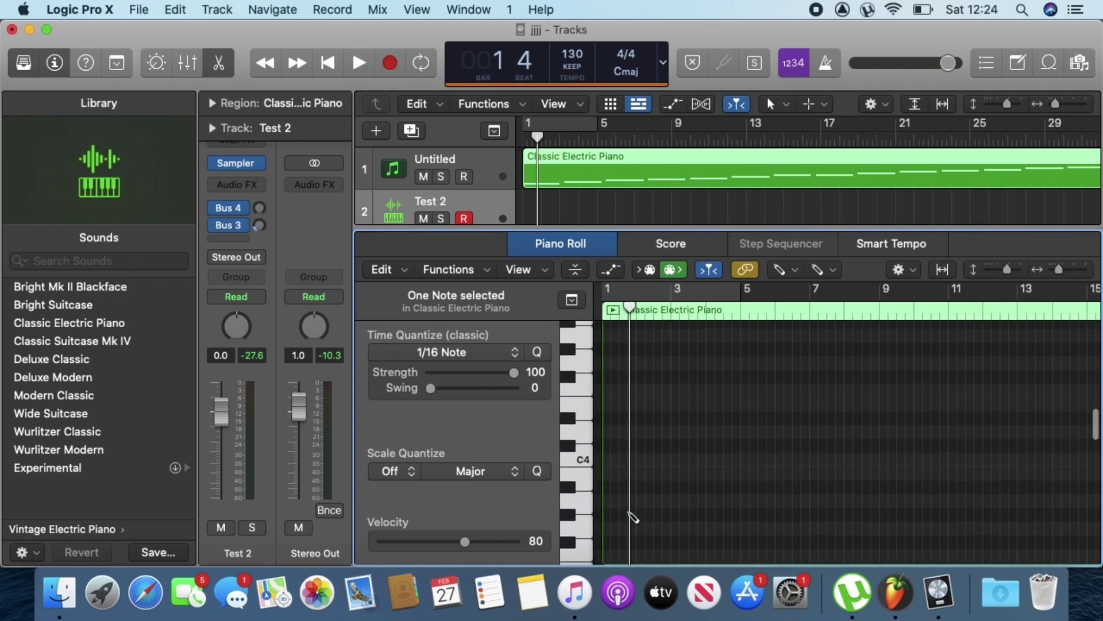
scroll(632, 517, "right", 10)
scroll(632, 516, "right", 5)
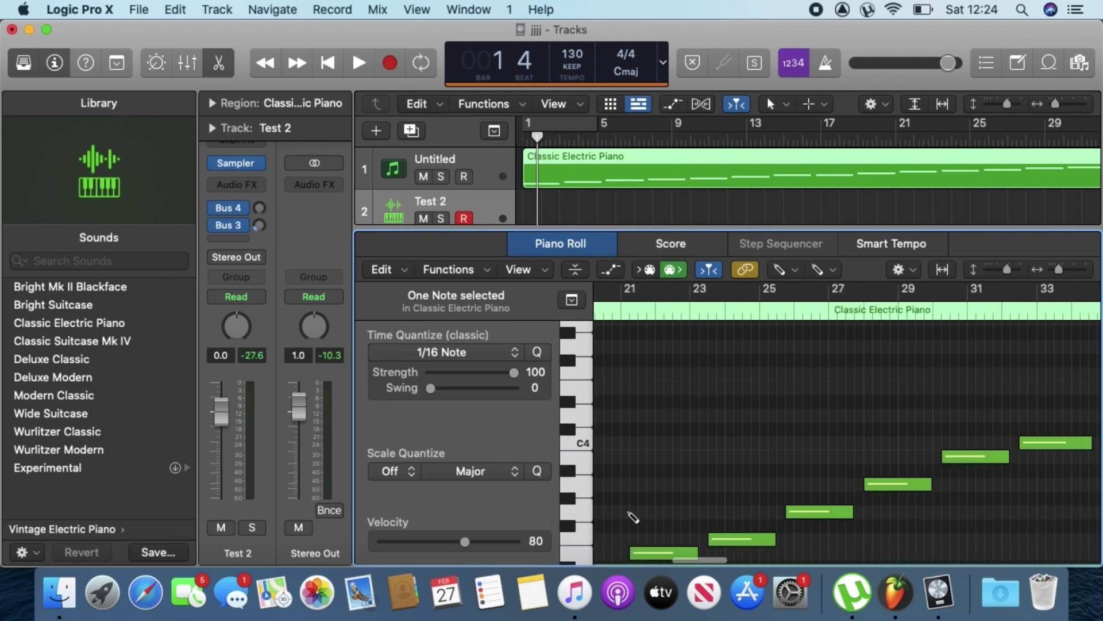
scroll(632, 511, "down", 2)
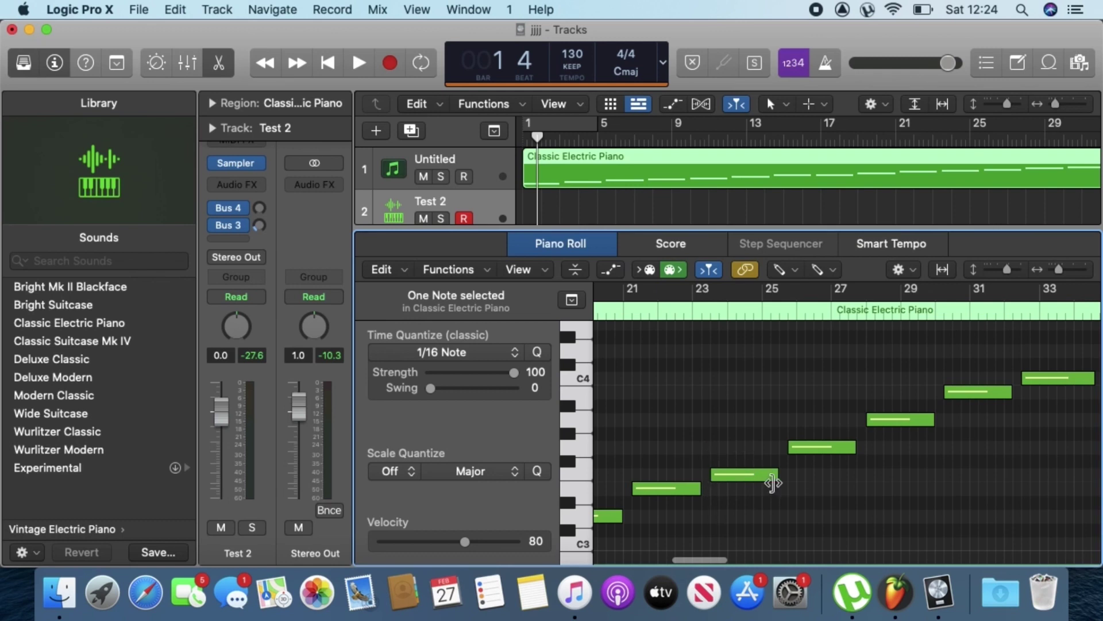
scroll(842, 463, "left", 5)
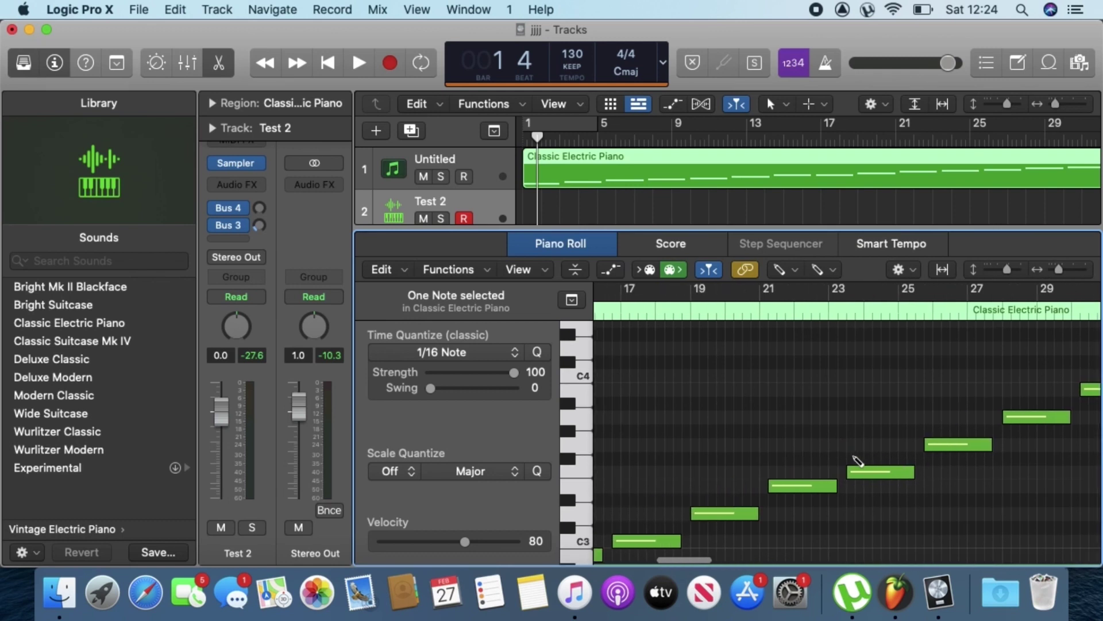
Shrink the Piano Roll to give the tracks area enough height to show both tracks fully.
right_click(615, 167)
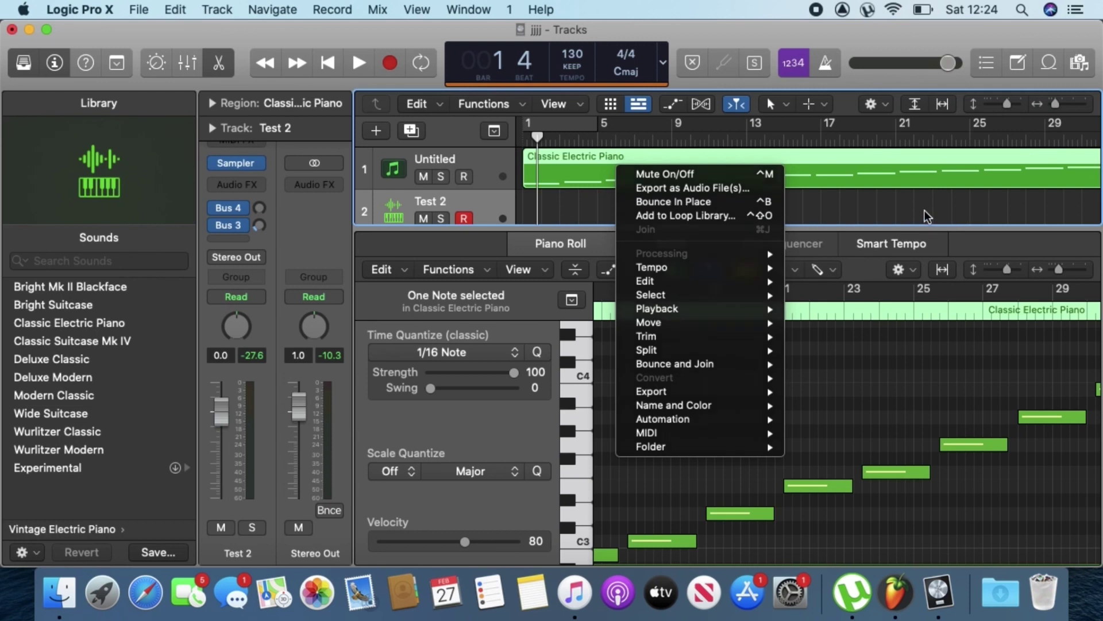
left_click(891, 226)
left_click_drag(892, 225, 891, 383)
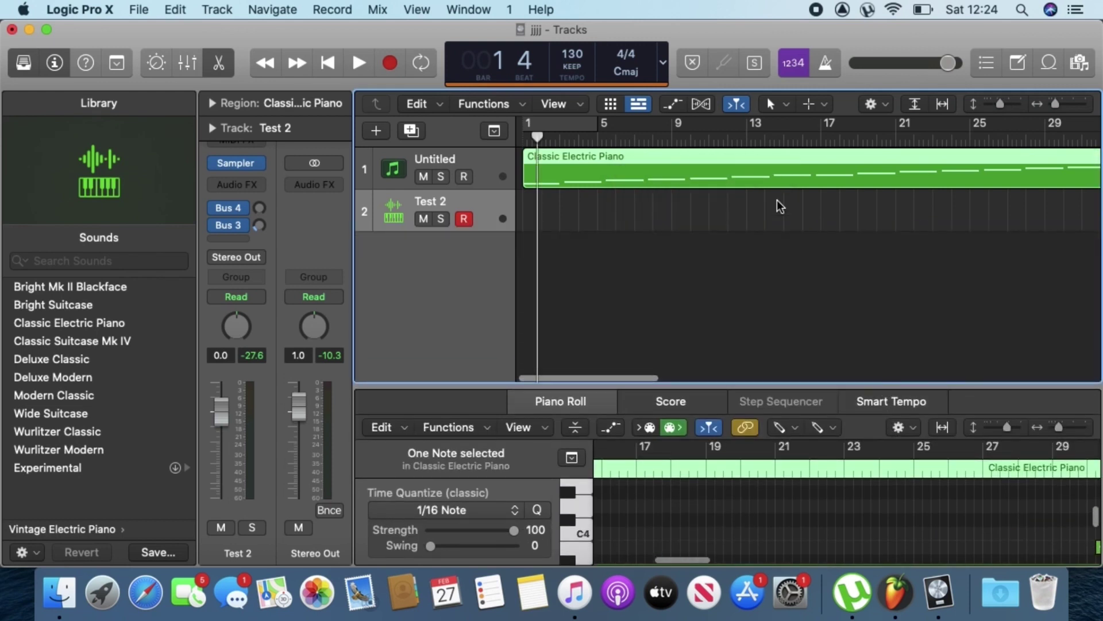
Export the Classic Electric Piano region to the Desktop as a 24-bit WAVE audio file, leaving the custom name text empty.
right_click(662, 169)
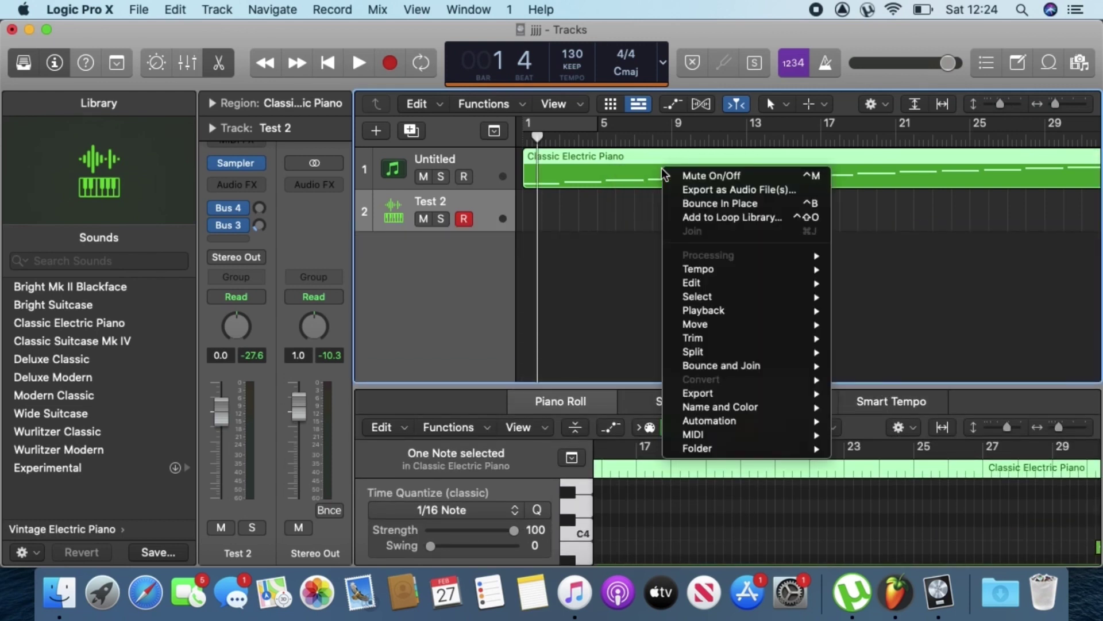
left_click(726, 190)
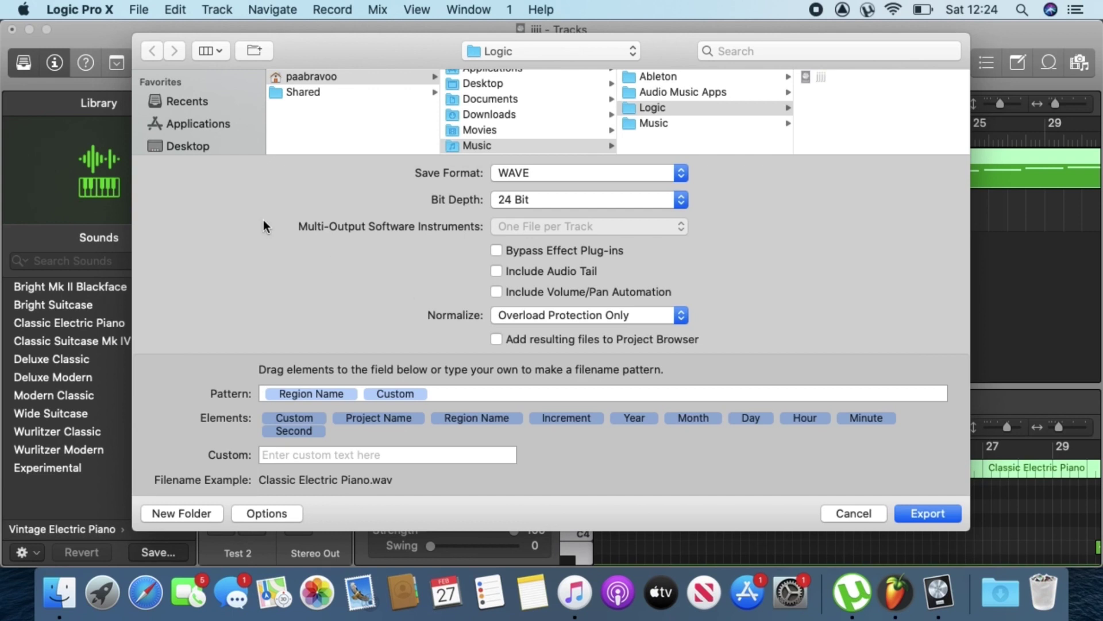
left_click(191, 144)
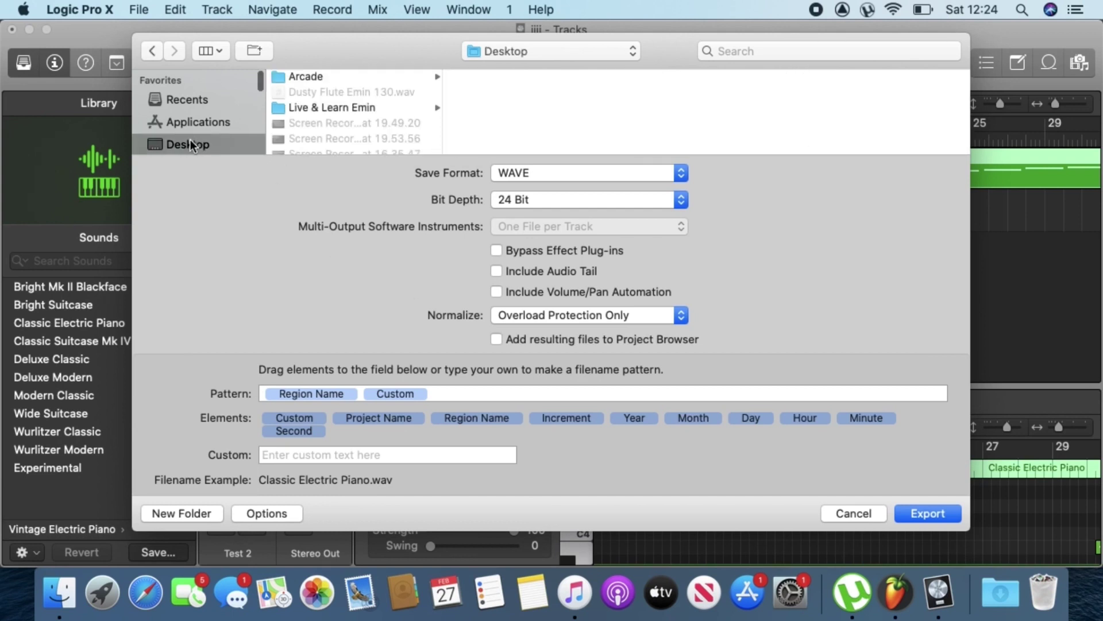
left_click(302, 456)
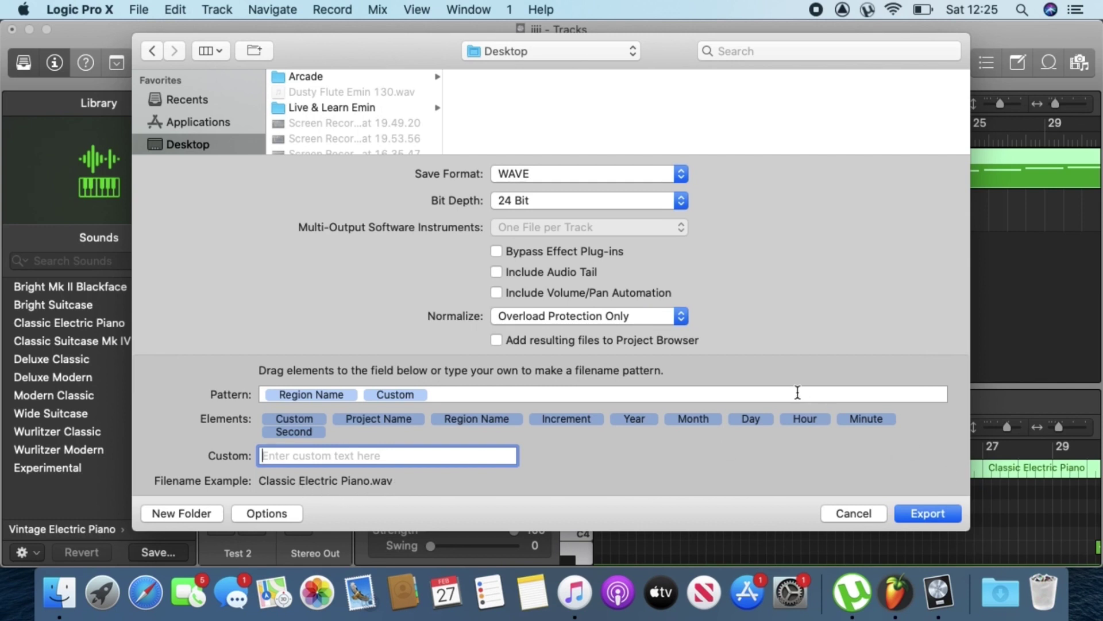
left_click(925, 513)
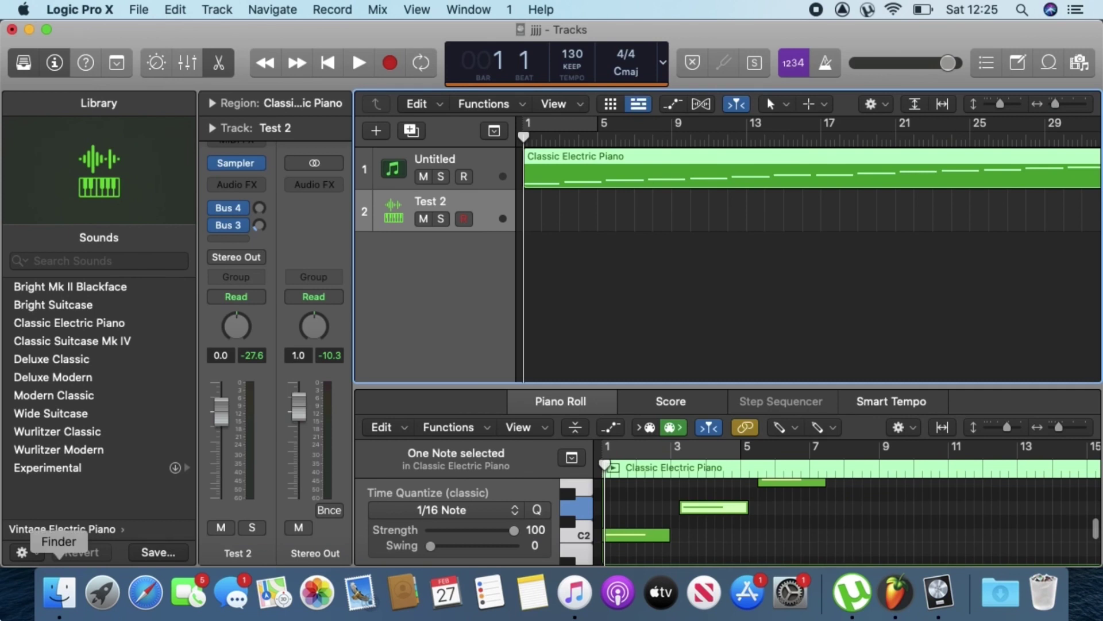